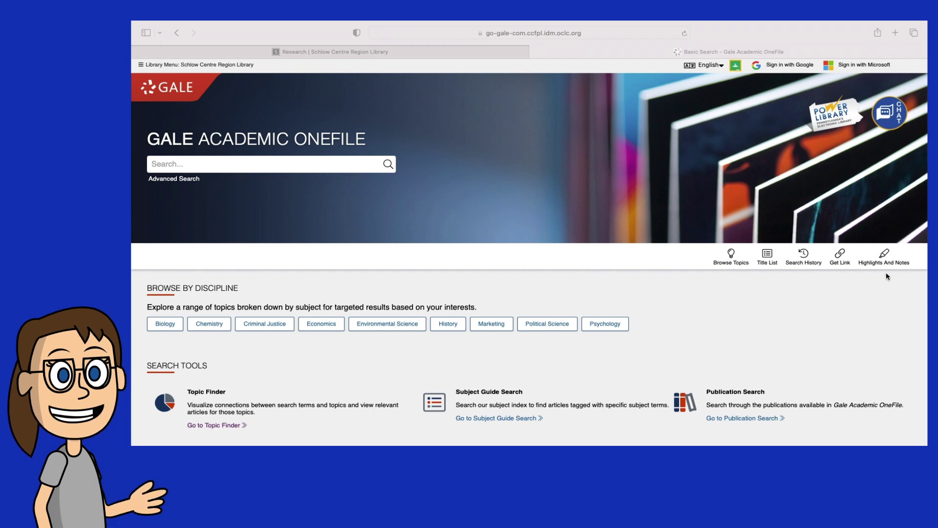
Browse the Chemistry discipline and open its Atomic Structure topic
click(908, 327)
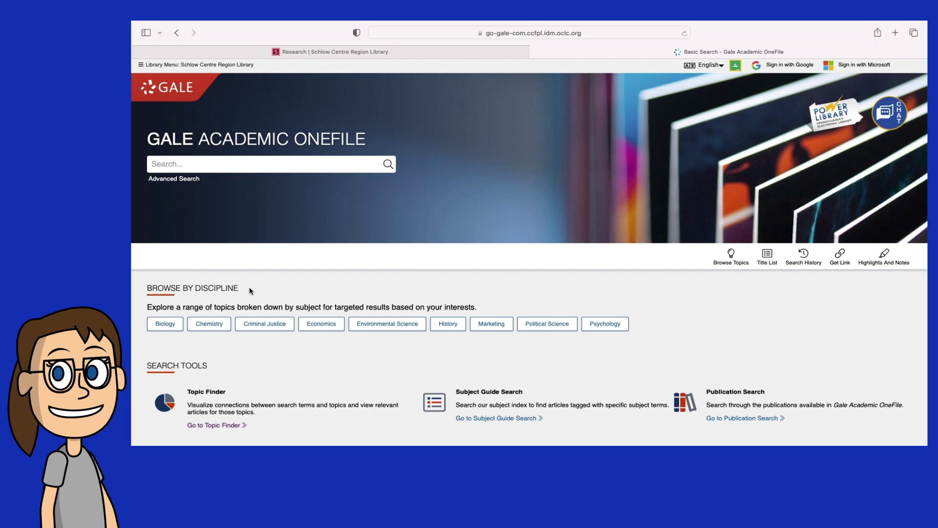
click(214, 325)
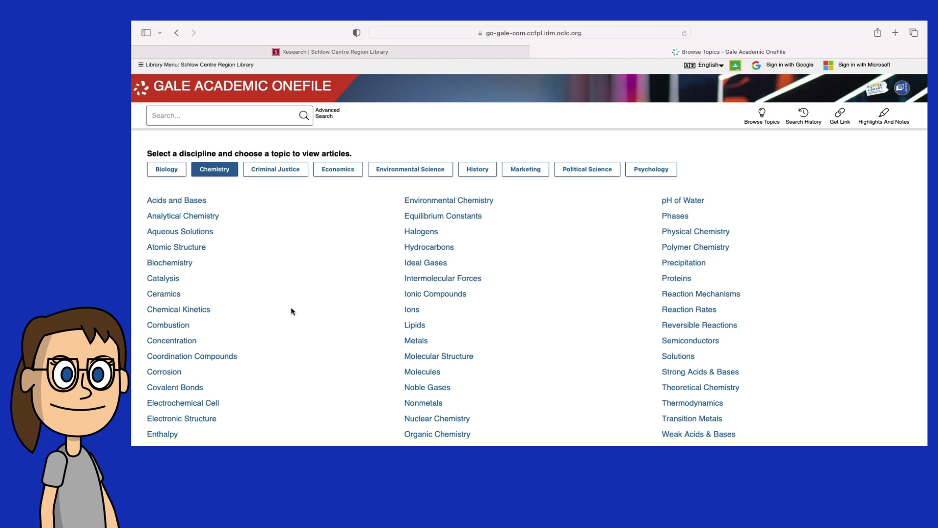
scroll(292, 311, down, 3)
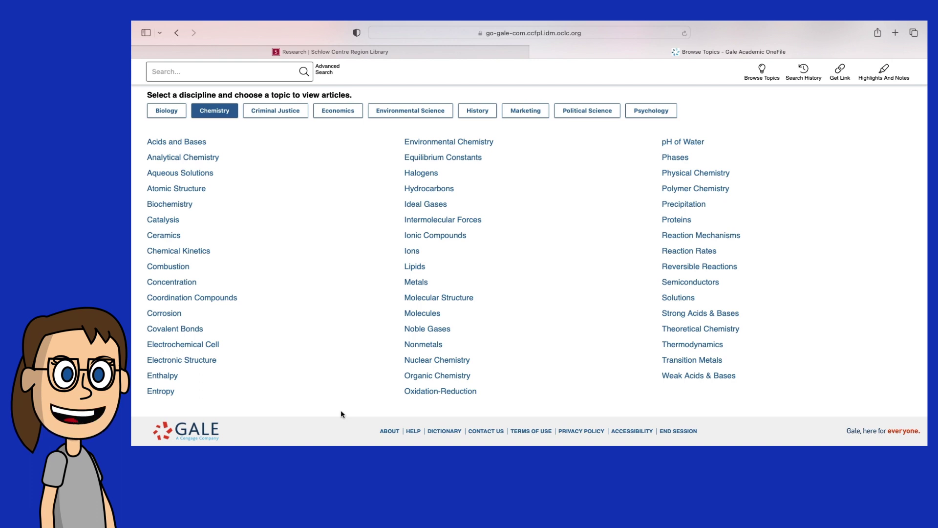
click(199, 190)
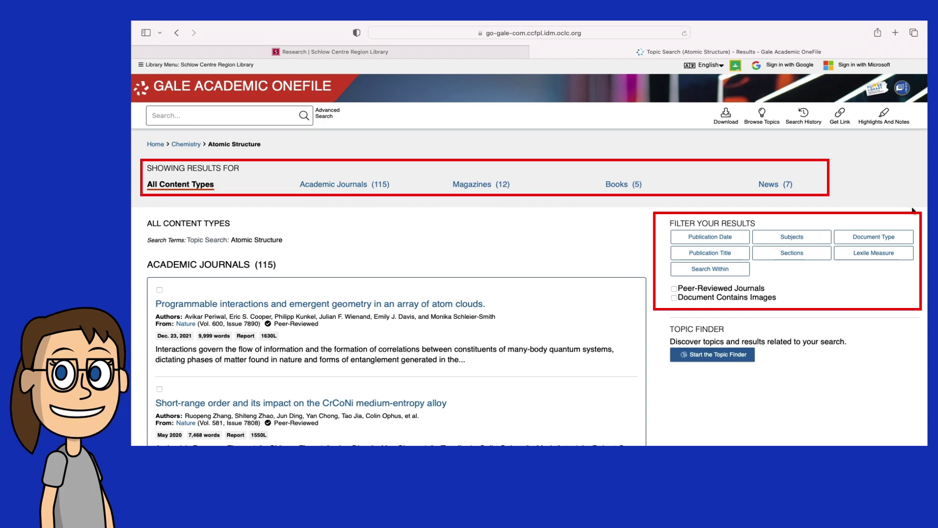
View the News results for Atomic Structure and return to all content types
scroll(925, 216, down, 3)
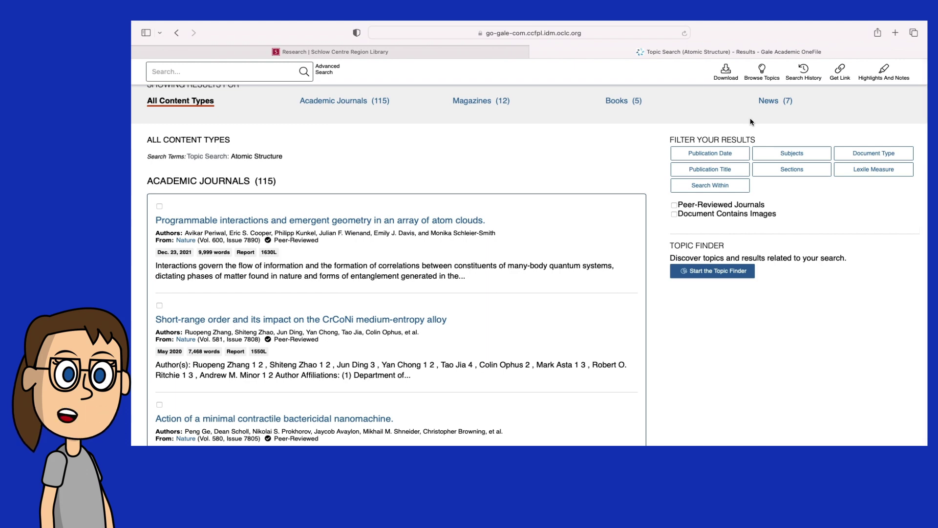
click(775, 103)
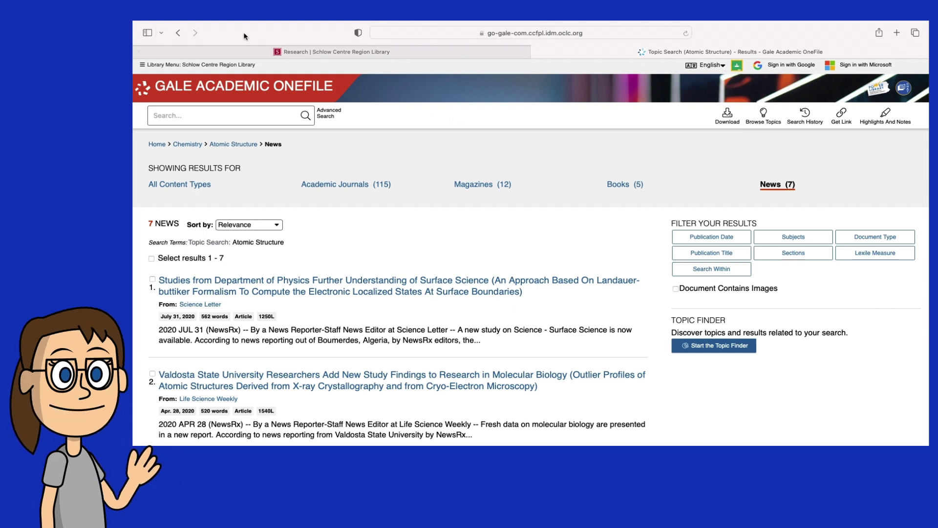
click(177, 35)
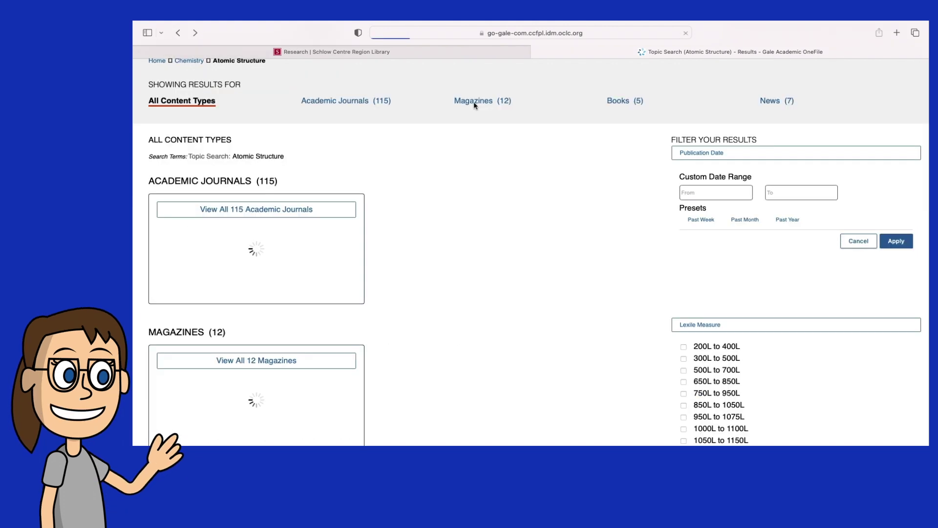
Look through the Books results for Atomic Structure and return to all content types
click(624, 103)
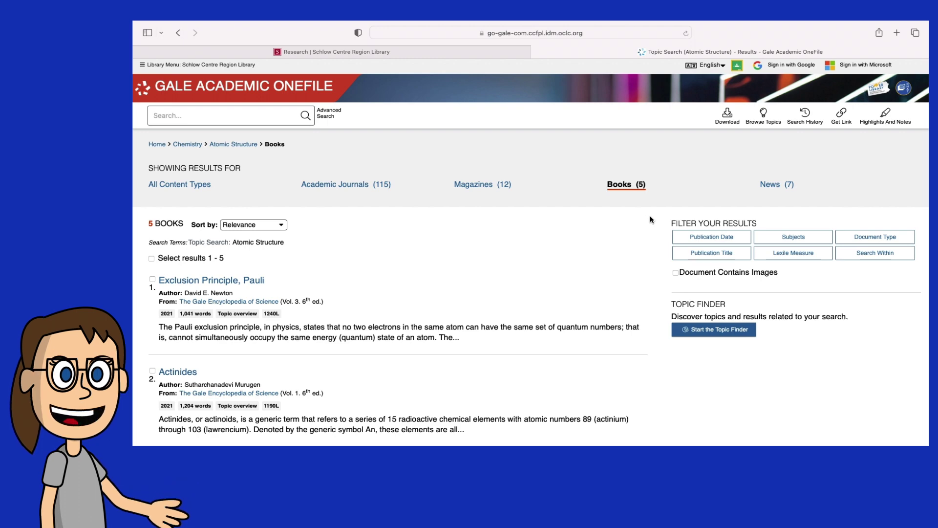
scroll(650, 220, down, 3)
scroll(650, 220, down, 3)
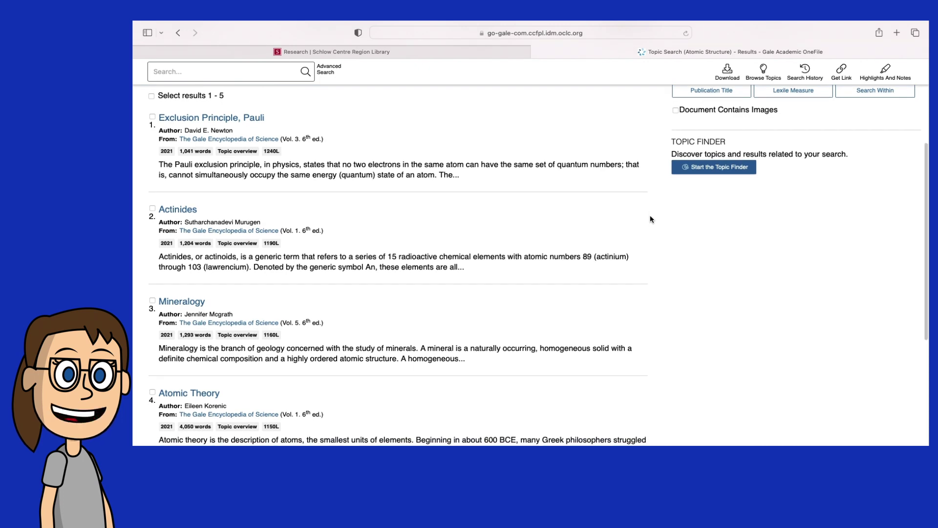
scroll(650, 219, down, 2)
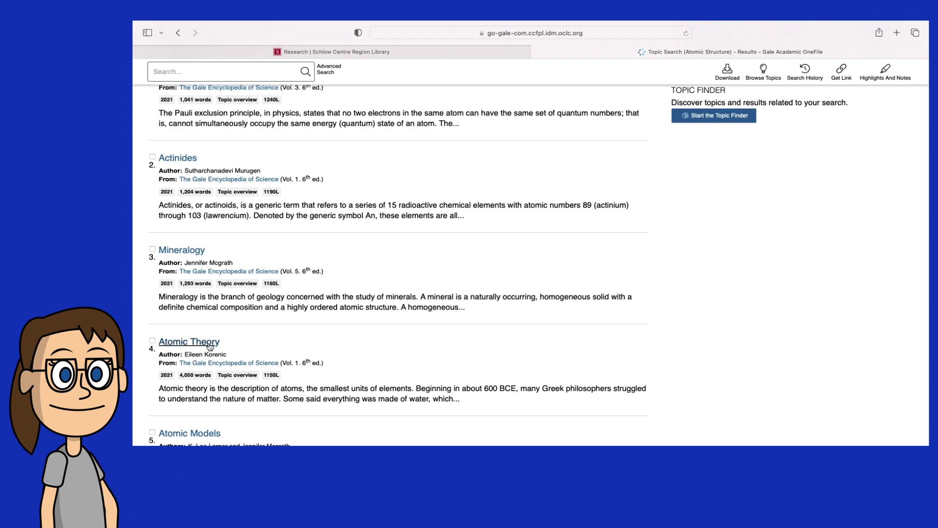
scroll(674, 327, up, 5)
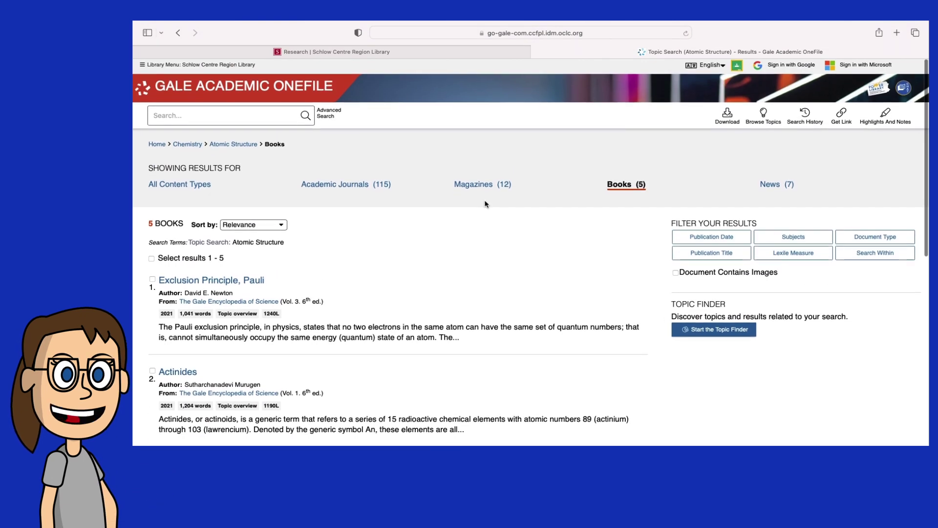
click(178, 33)
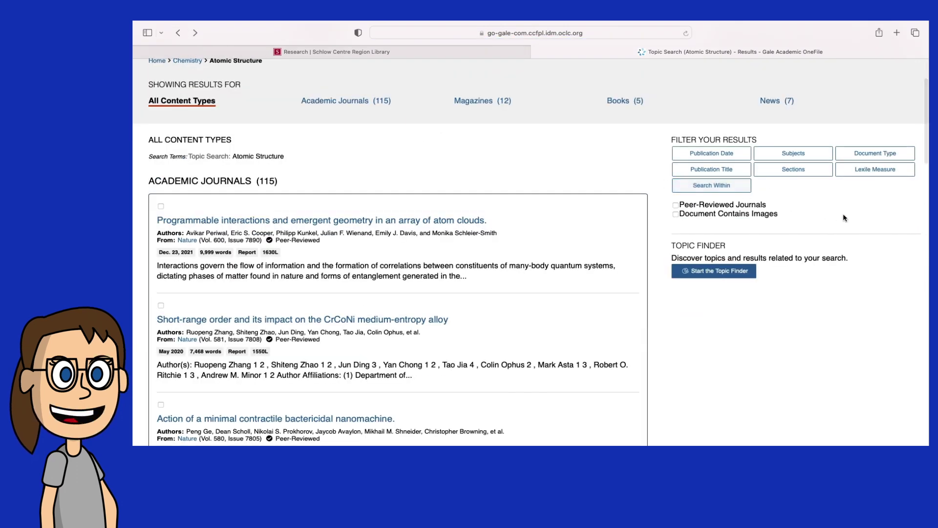
Examine the Publication Date, Subjects, Document Type and Publication Title filter options for the Atomic Structure results
scroll(843, 215, up, 3)
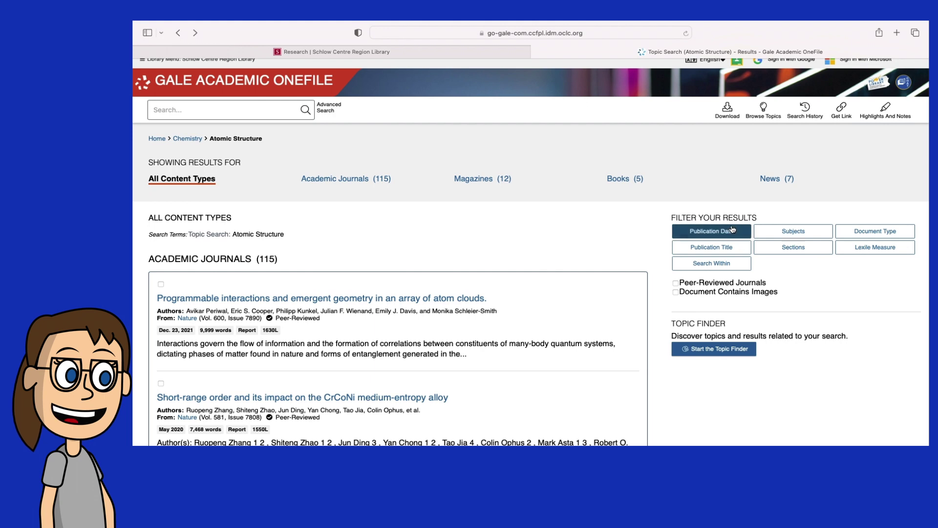
click(732, 229)
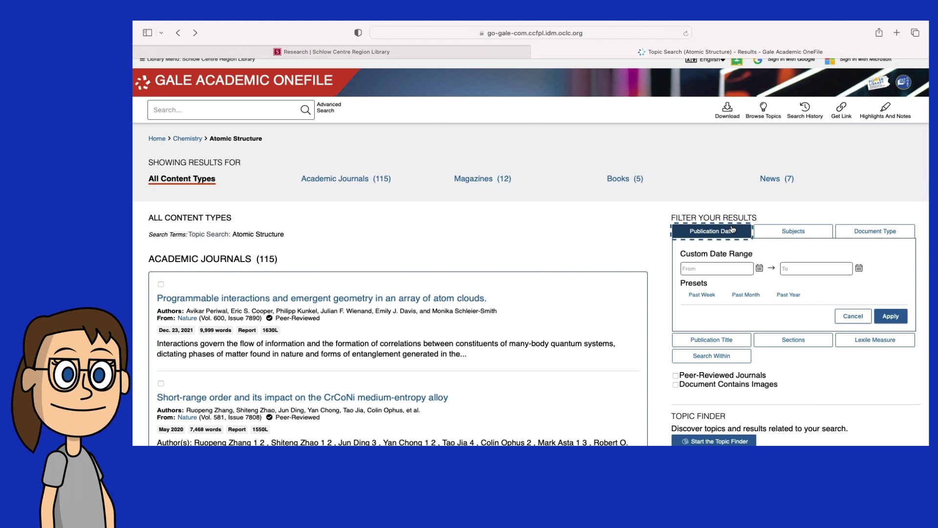
click(780, 232)
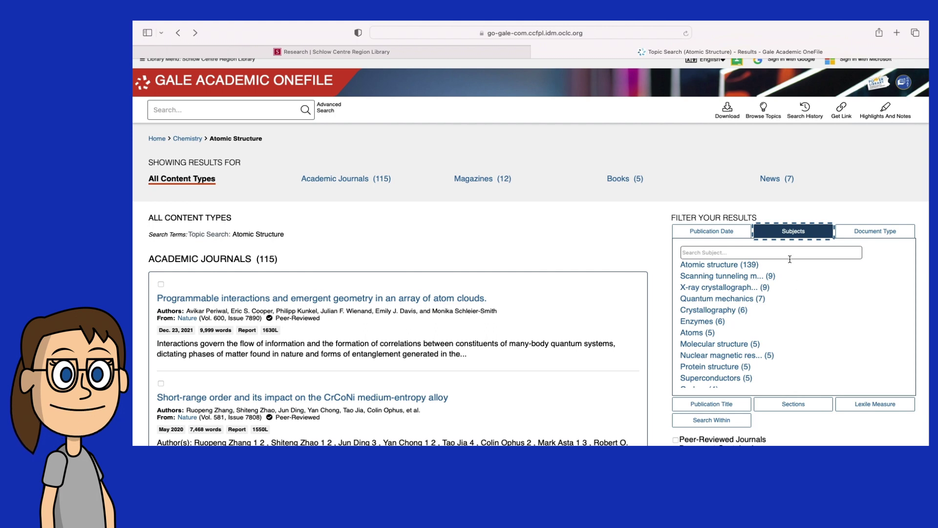
click(868, 232)
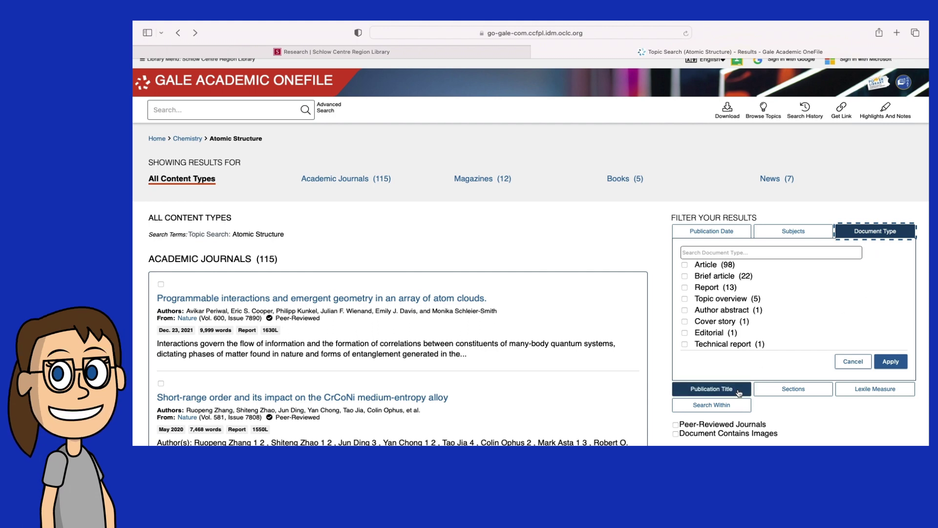
click(711, 388)
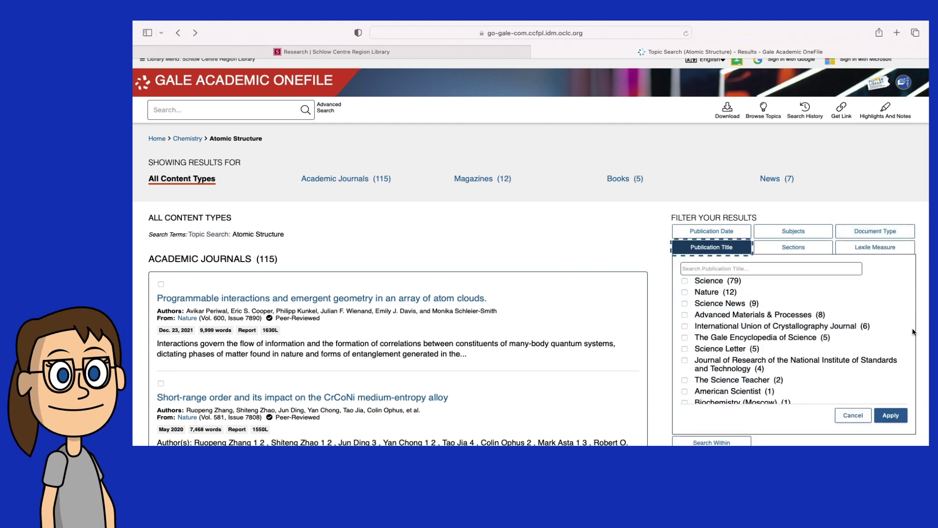
Examine the Sections, Lexile Measure and Search Within filter options for the Atomic Structure results
scroll(912, 332, down, 2)
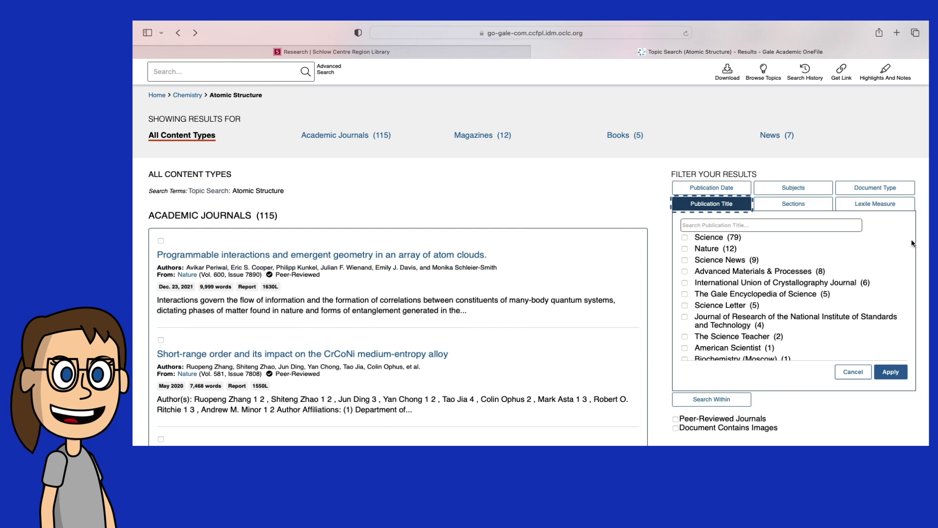
click(807, 207)
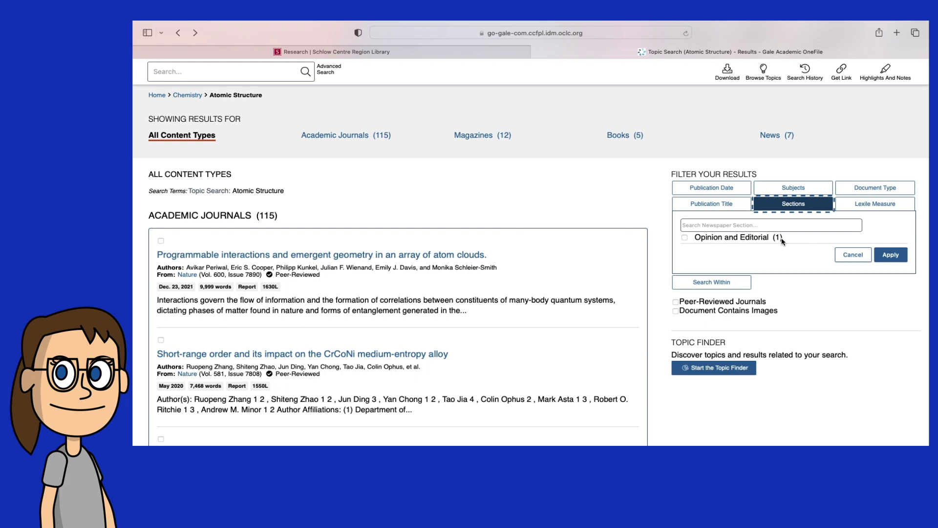
click(881, 207)
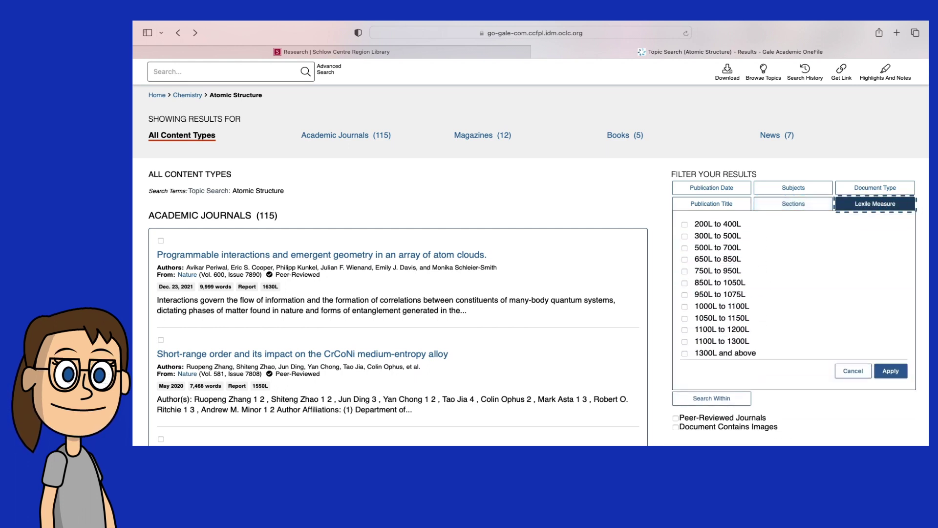
scroll(916, 278, down, 1)
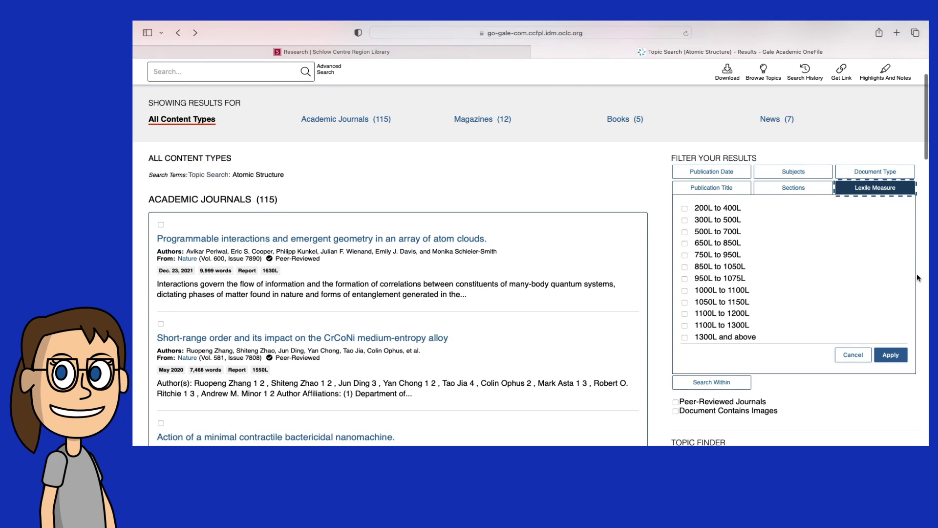
click(737, 384)
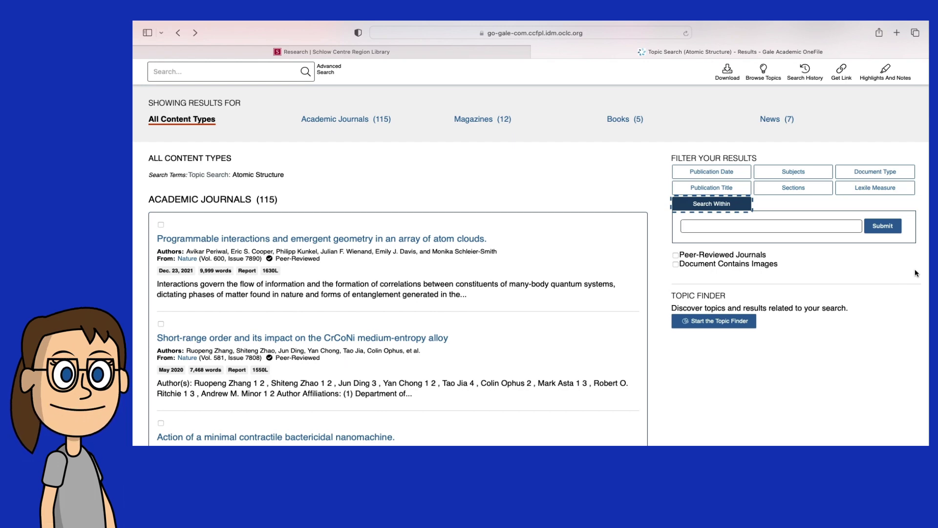
Return to the Gale Academic OneFile home page and open the Topic Finder search tool
scroll(915, 272, up, 3)
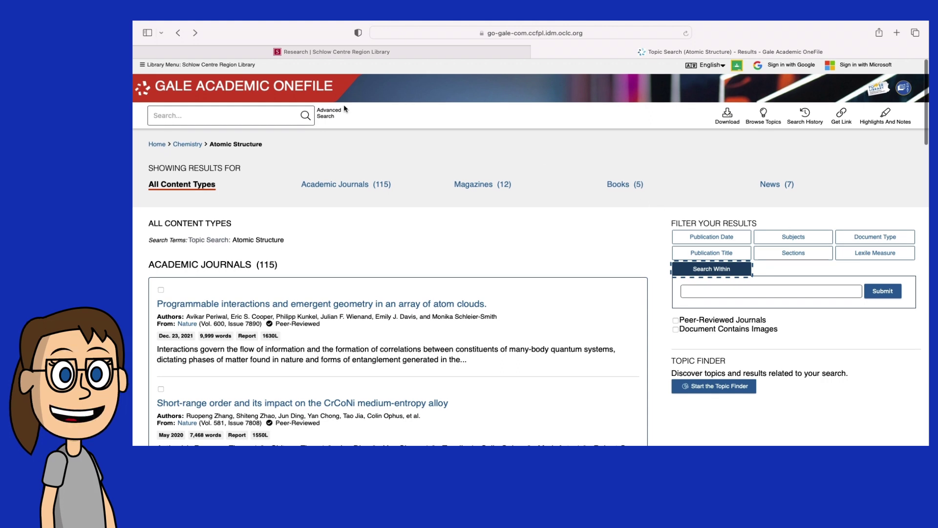
click(327, 95)
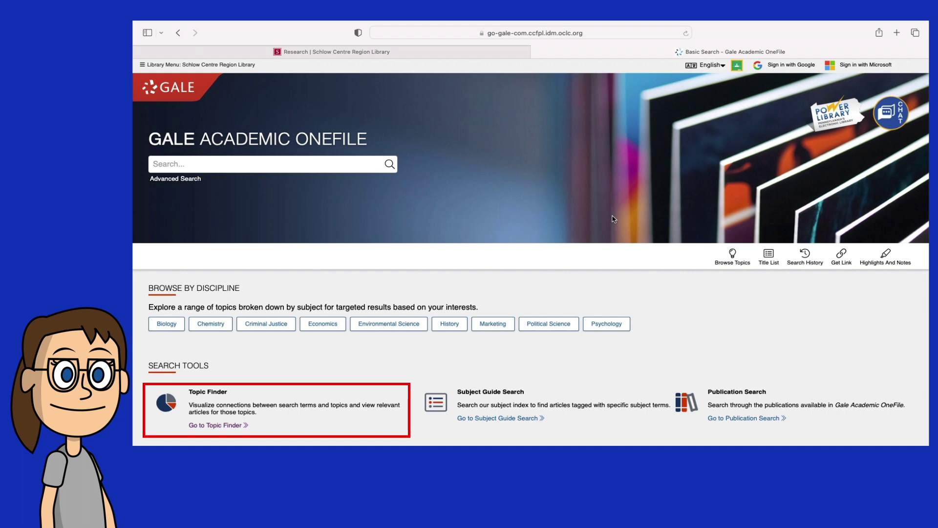
scroll(304, 376, down, 2)
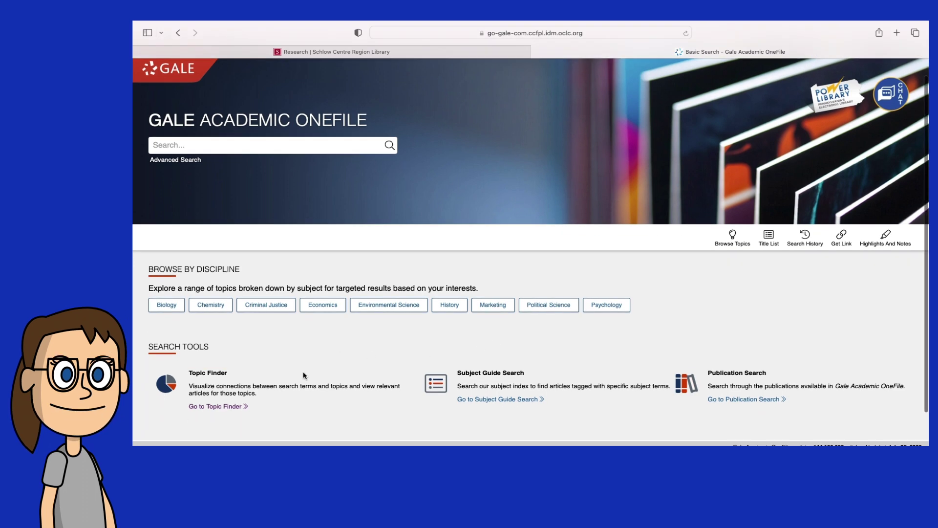
click(237, 380)
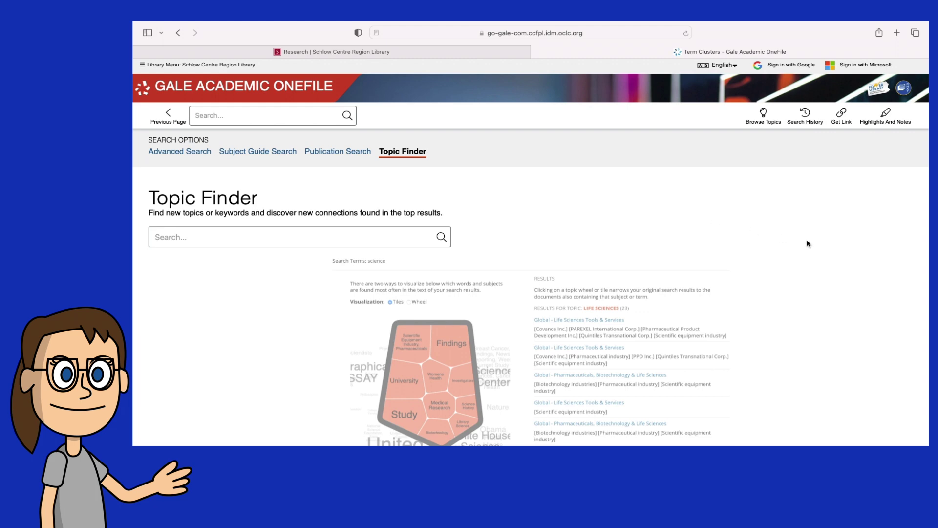
Search the Topic Finder for "atomic theory"
scroll(808, 243, down, 4)
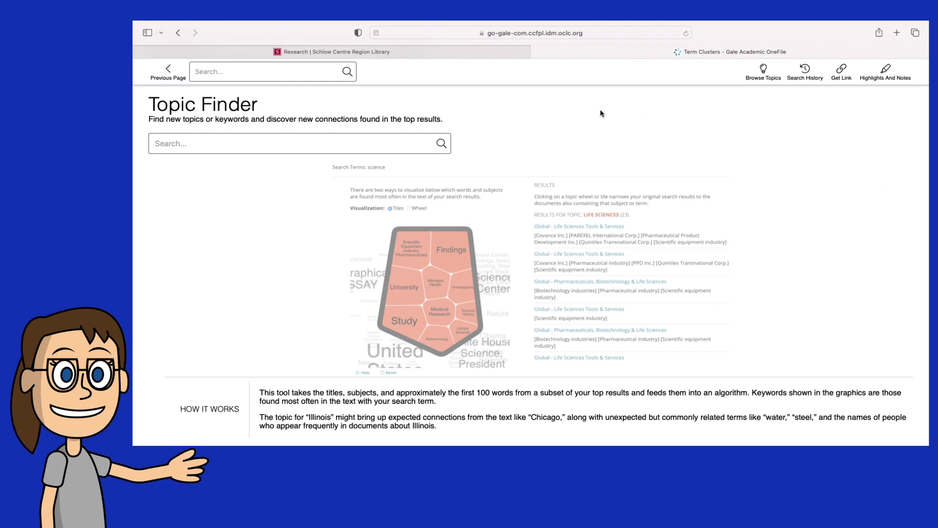
click(394, 143)
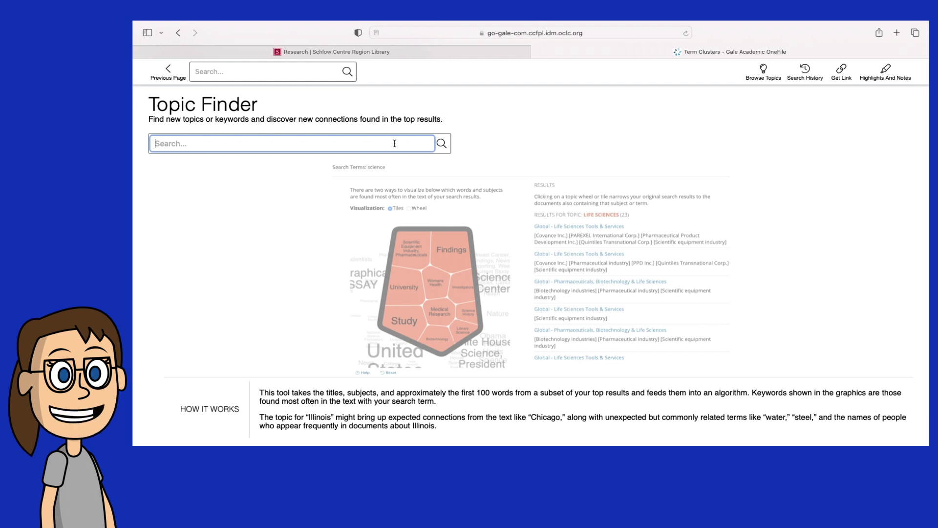
text(ato)
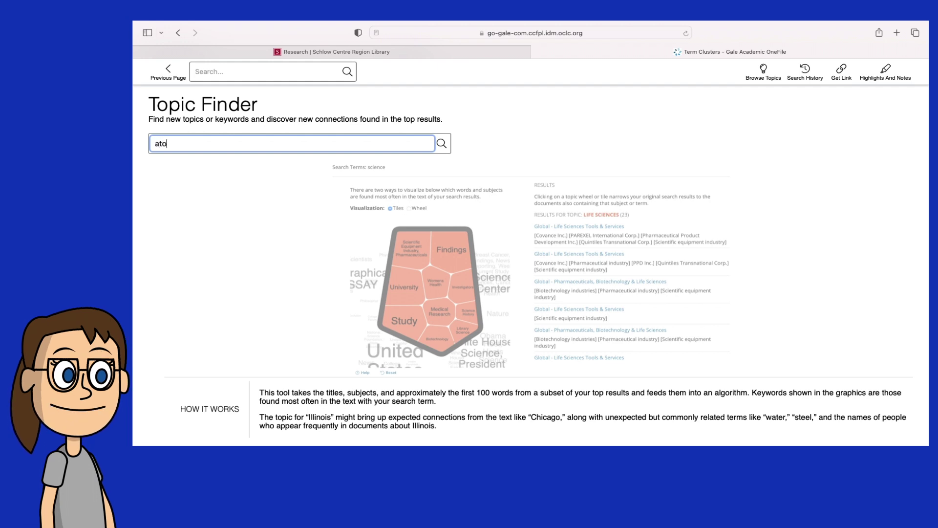
text(mic theory)
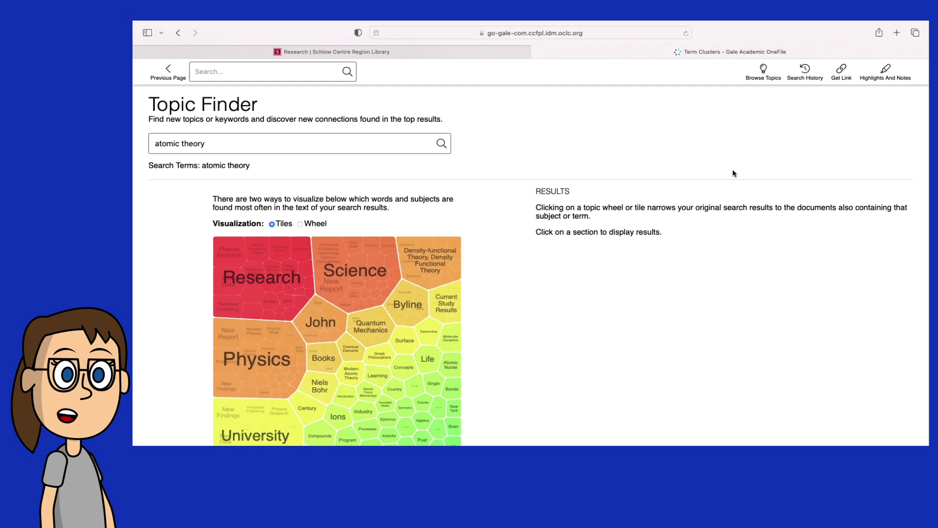
Narrow the atomic theory tiles to Physics and its Chemical Physics subtopic, and look through the matching articles
scroll(732, 169, down, 2)
scroll(732, 171, down, 1)
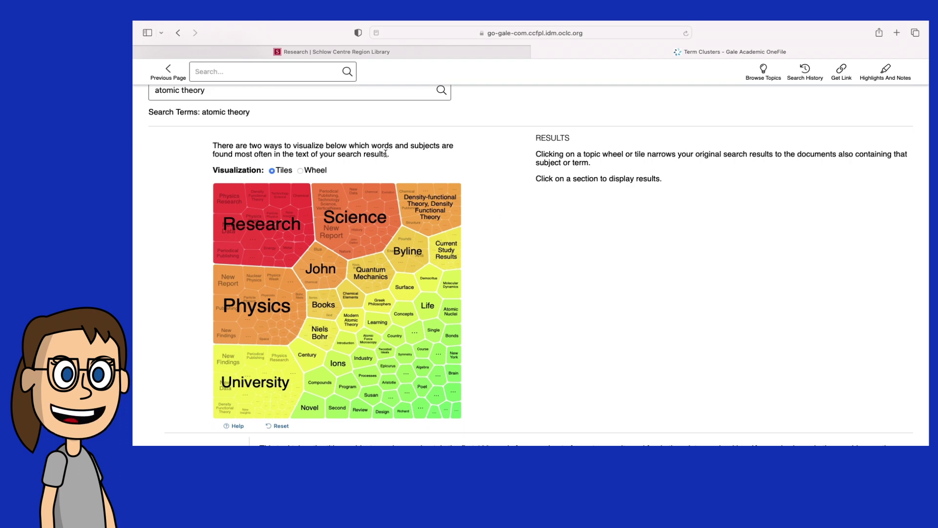
click(230, 294)
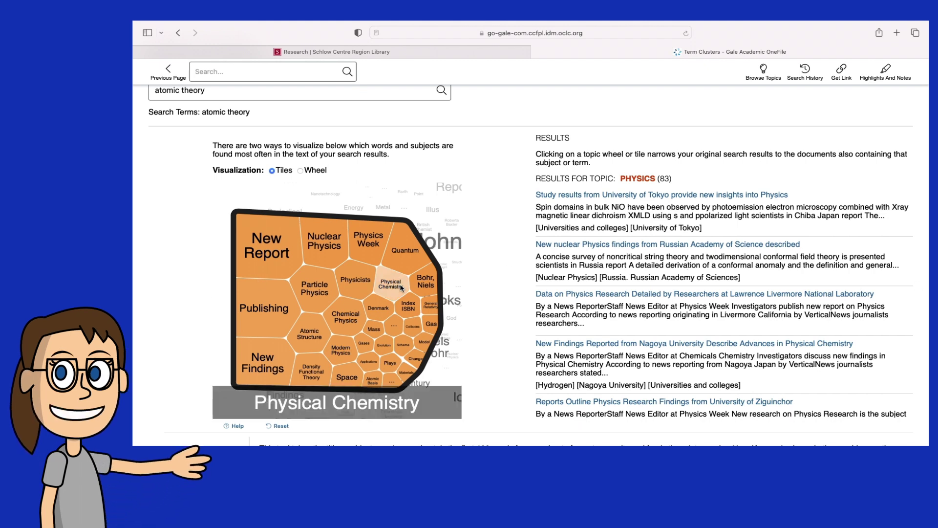
click(343, 324)
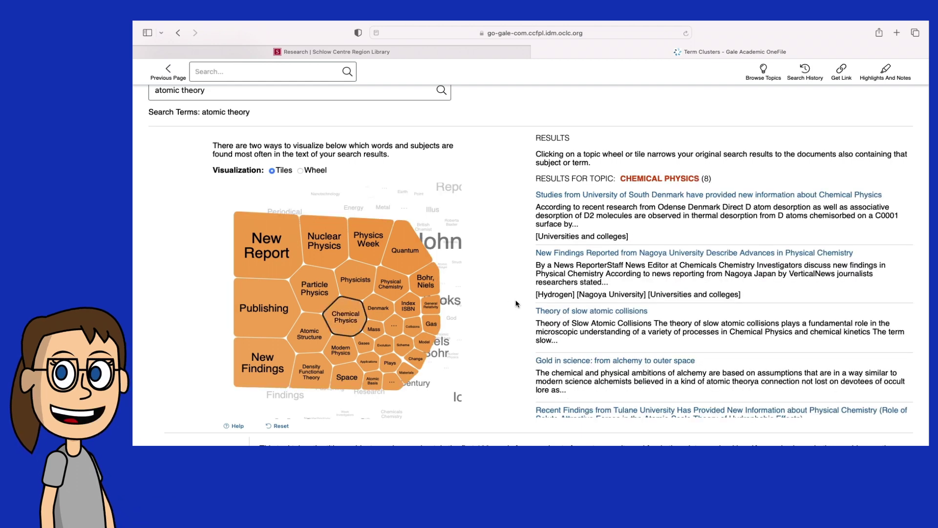
scroll(650, 296, down, 5)
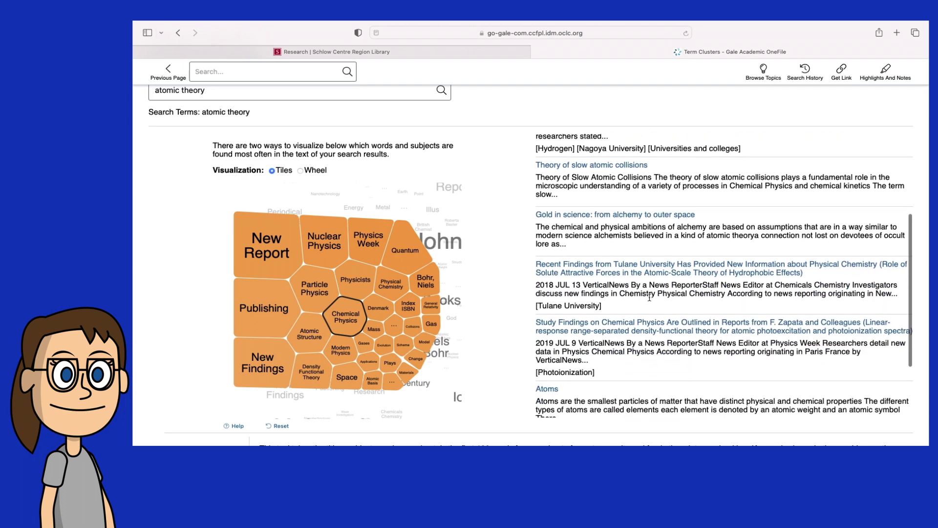
scroll(650, 297, up, 6)
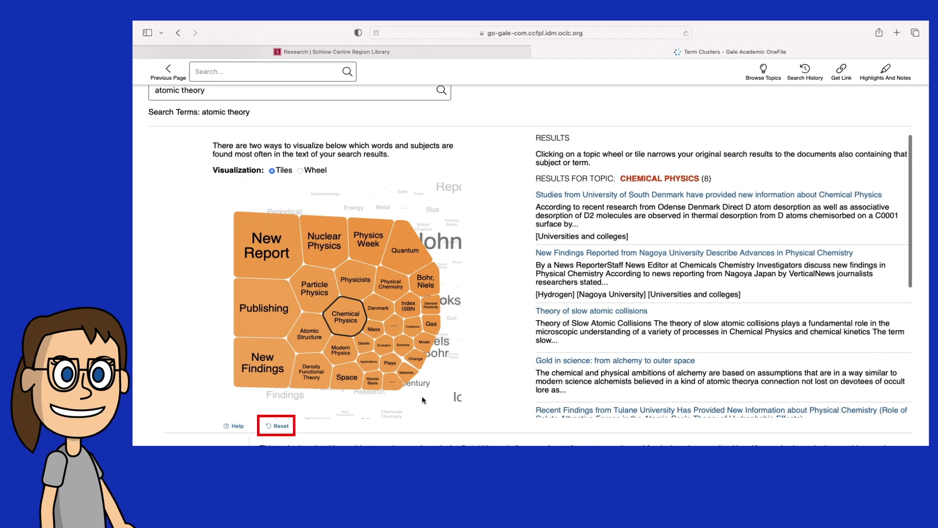
Reset the atomic theory tiles and switch the Topic Finder visualization to Wheel
click(282, 426)
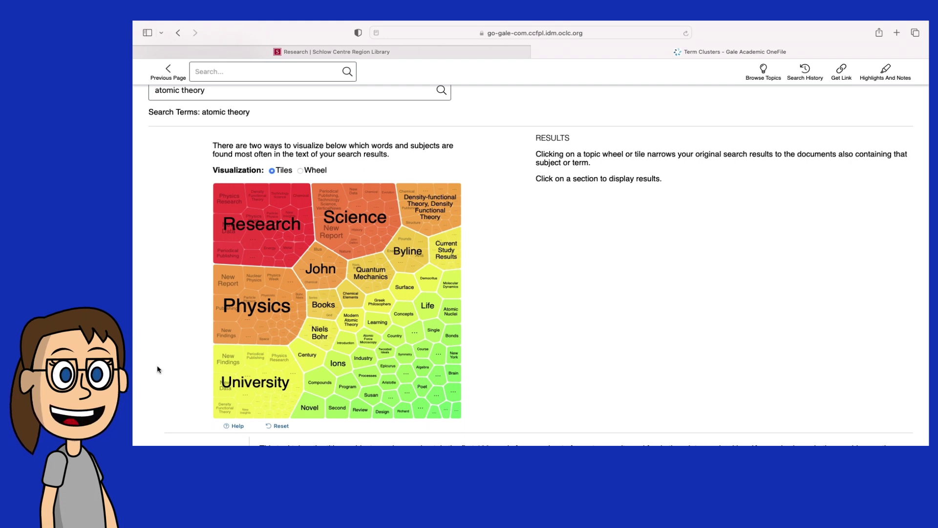
scroll(157, 364, up, 1)
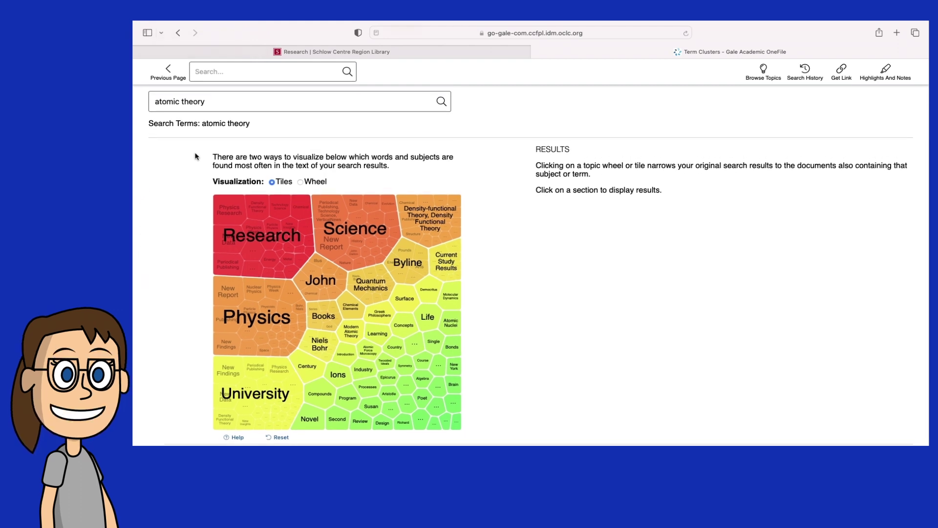
click(301, 183)
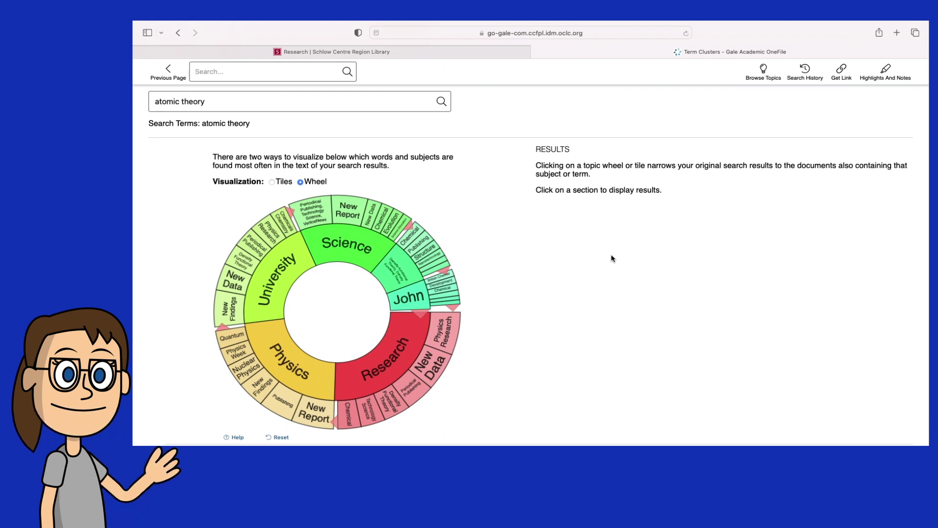
Return to the Gale Academic OneFile home page and run a basic search for "music"
scroll(532, 230, up, 5)
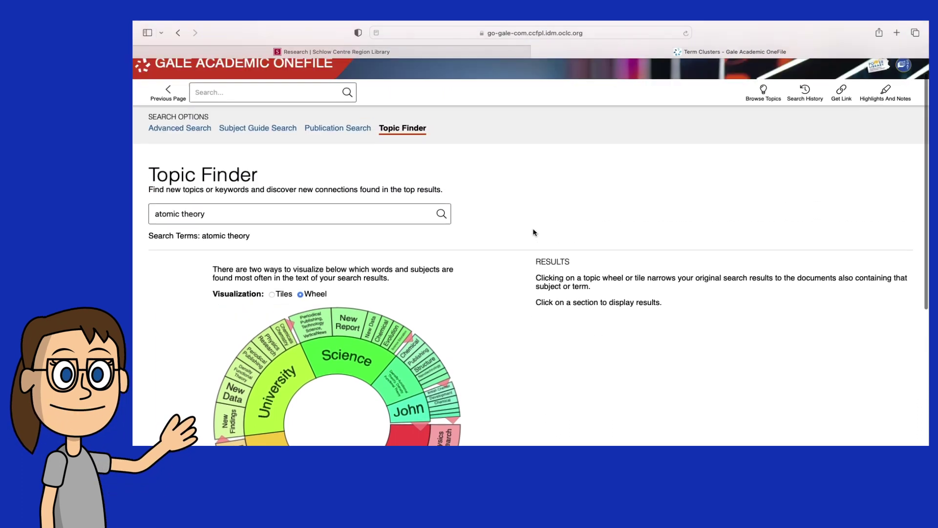
click(317, 90)
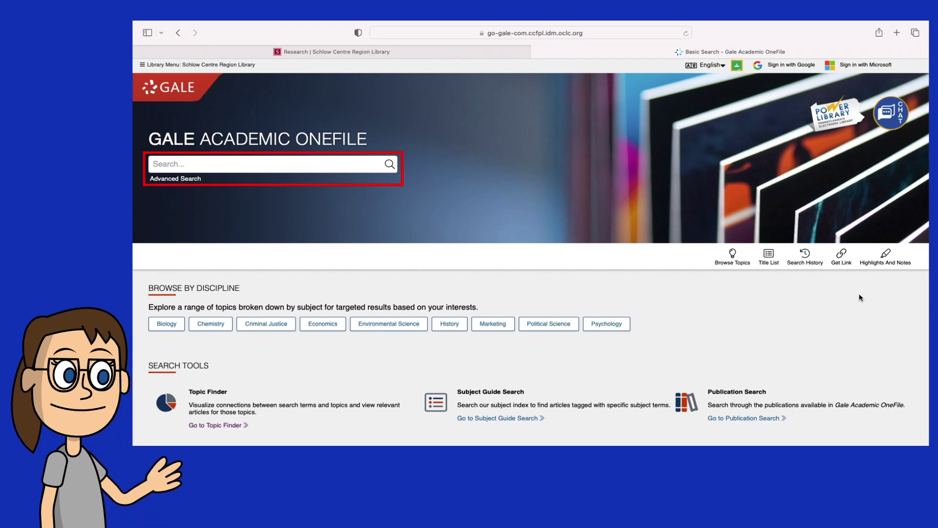
click(327, 164)
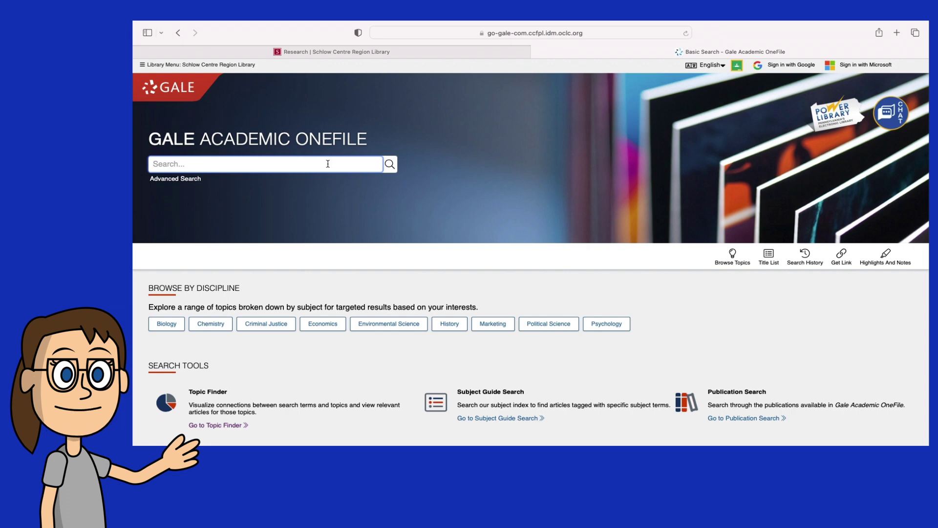
text(music)
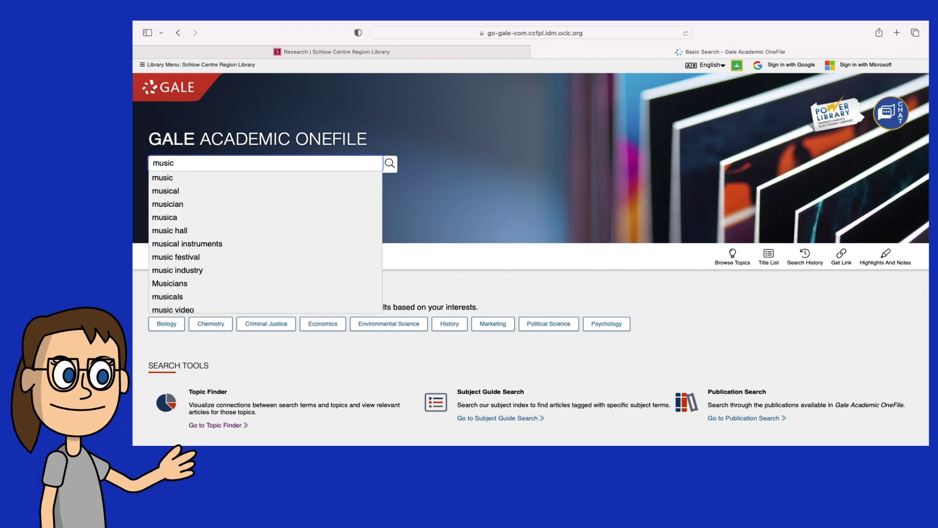
key(Return)
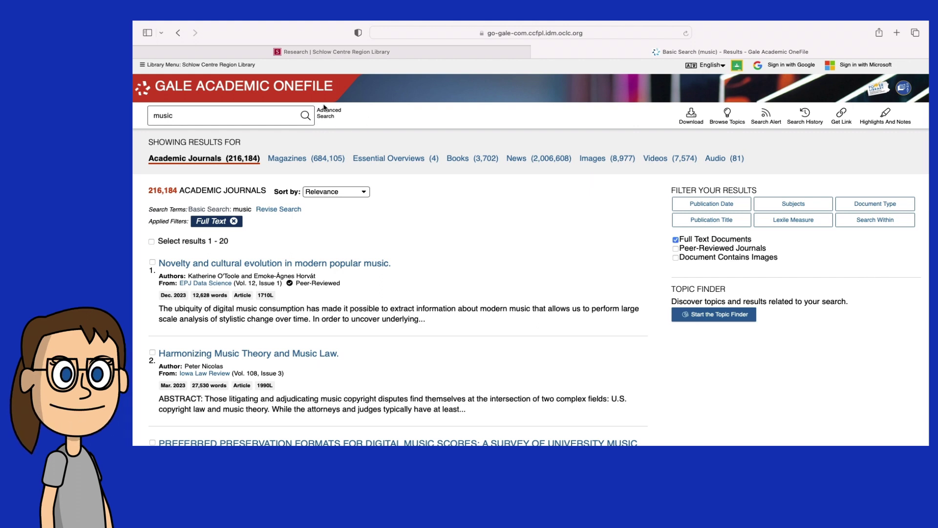
Go back from the music results to the home page and open Advanced Search
click(180, 33)
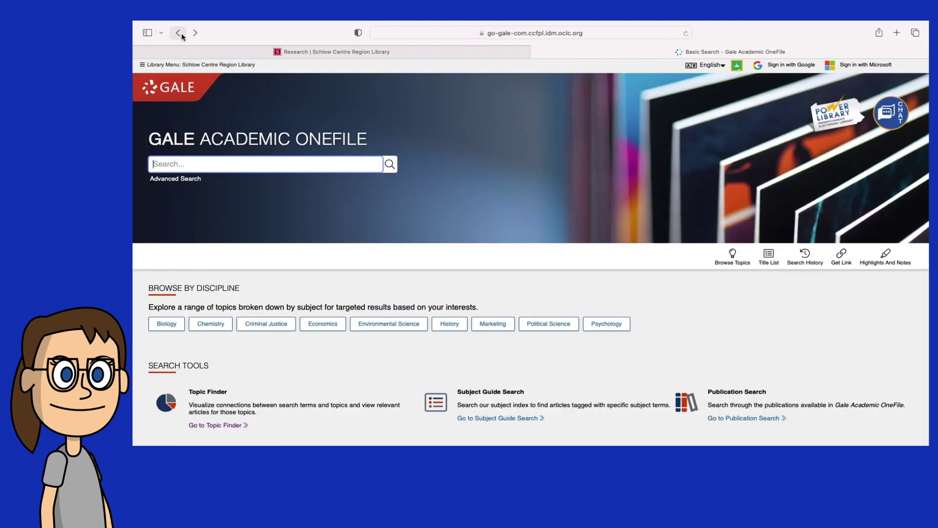
click(190, 179)
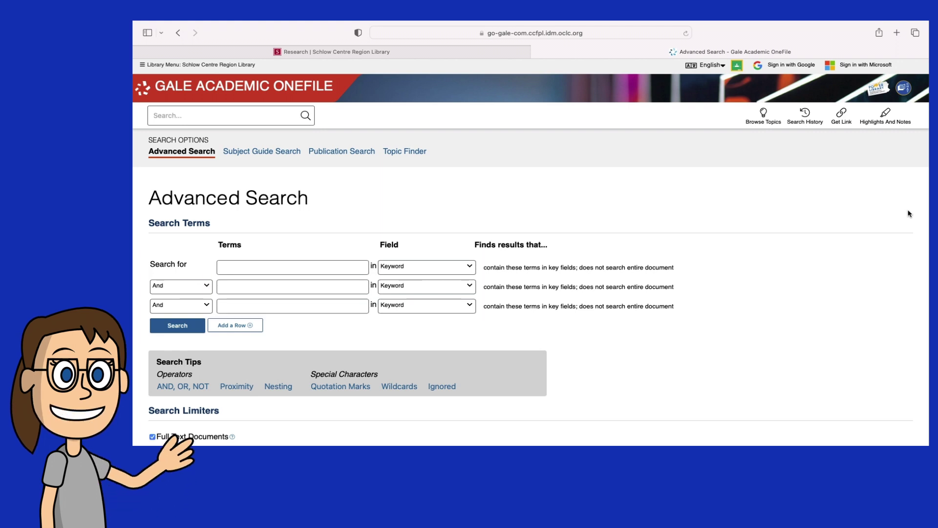
Examine the field choices for the first search term and the Boolean operator choices for the second row
scroll(909, 214, down, 4)
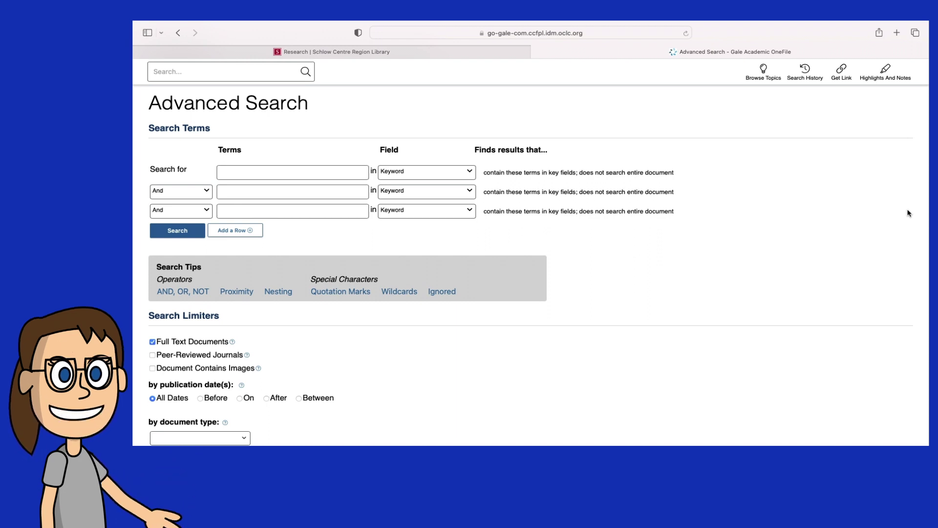
click(465, 172)
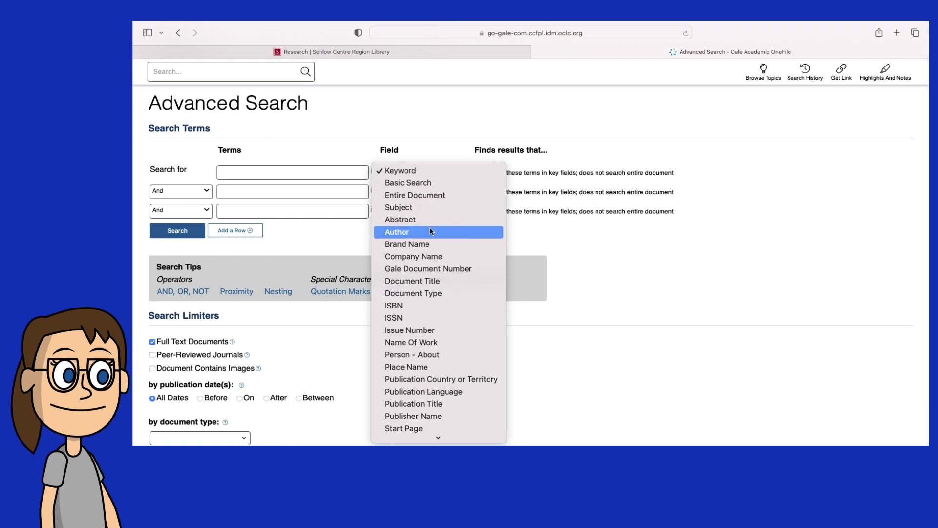
scroll(439, 259, down, 2)
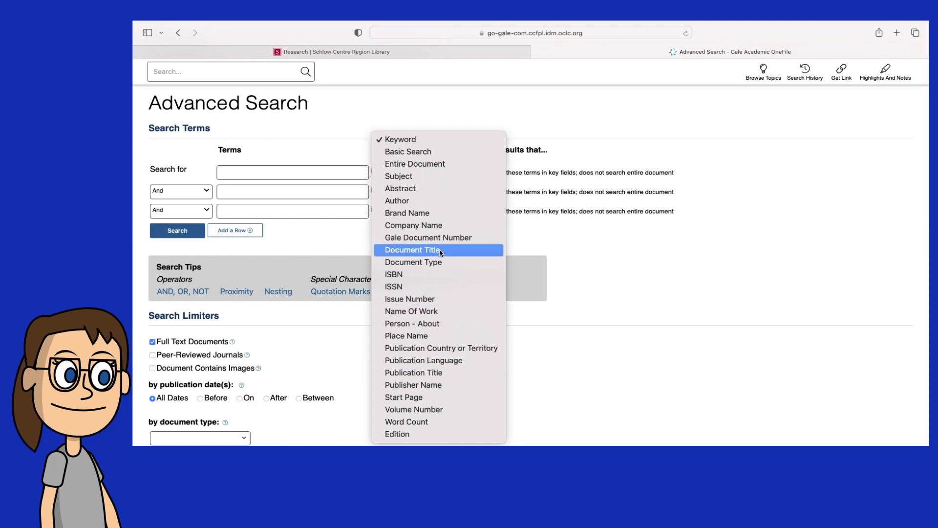
click(594, 243)
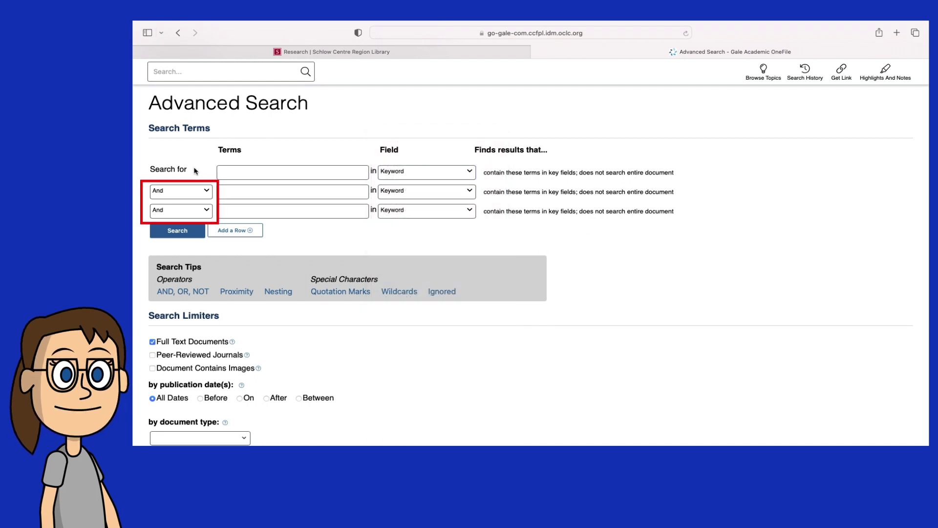
click(207, 192)
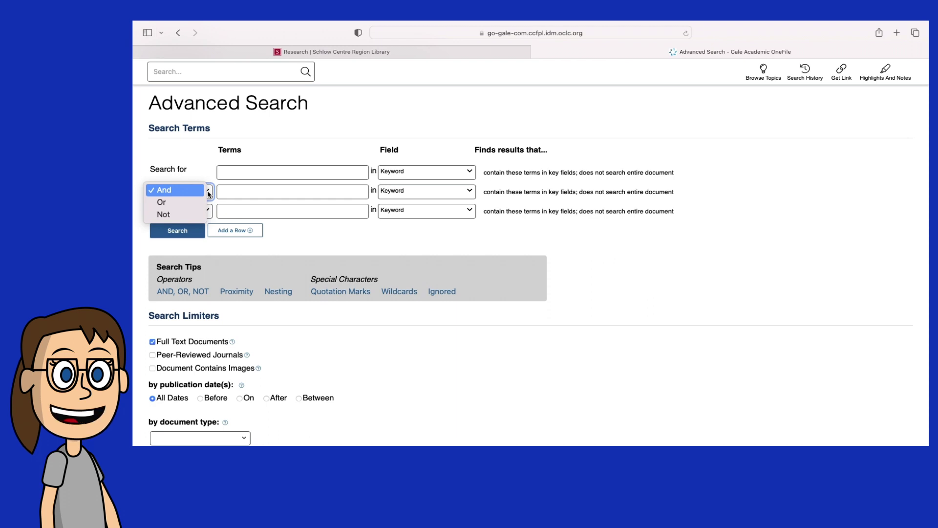
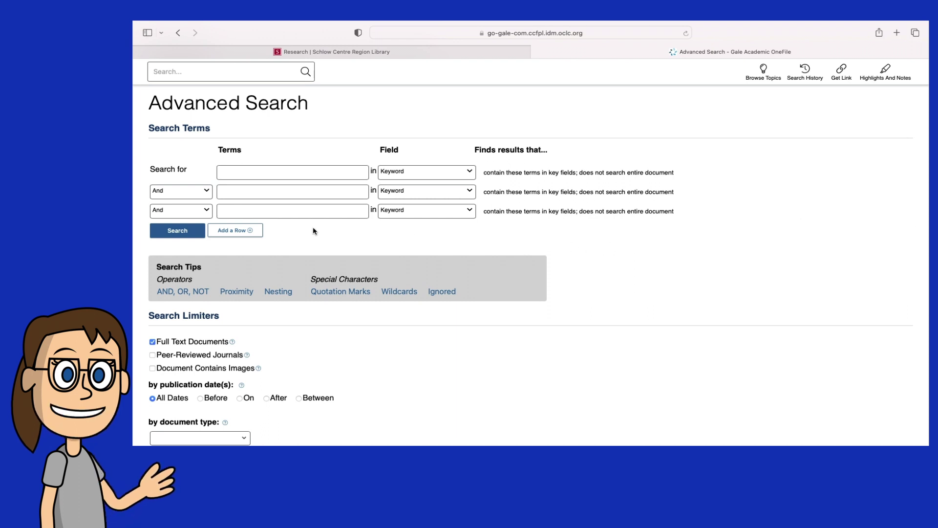
Enter "music and psychology" as the first search term and cut it back to "music"
click(323, 176)
text(music and psych)
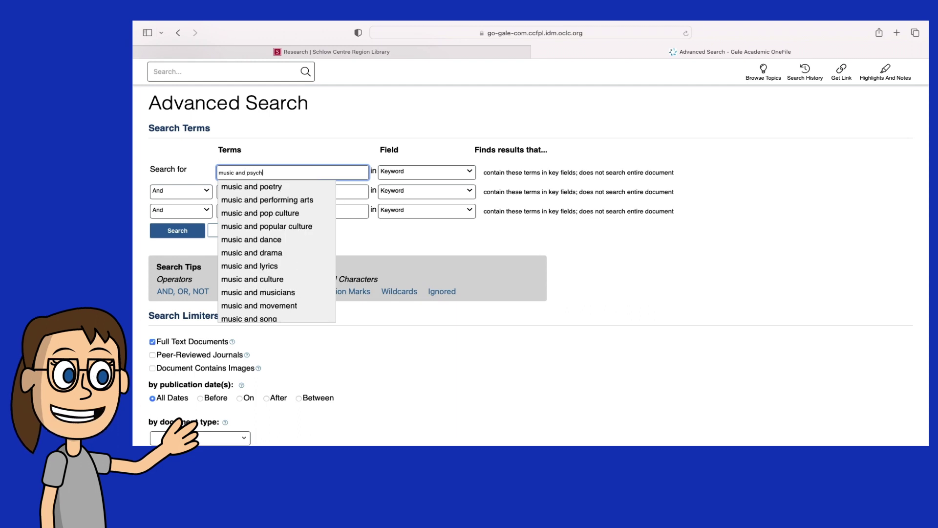
text(ology)
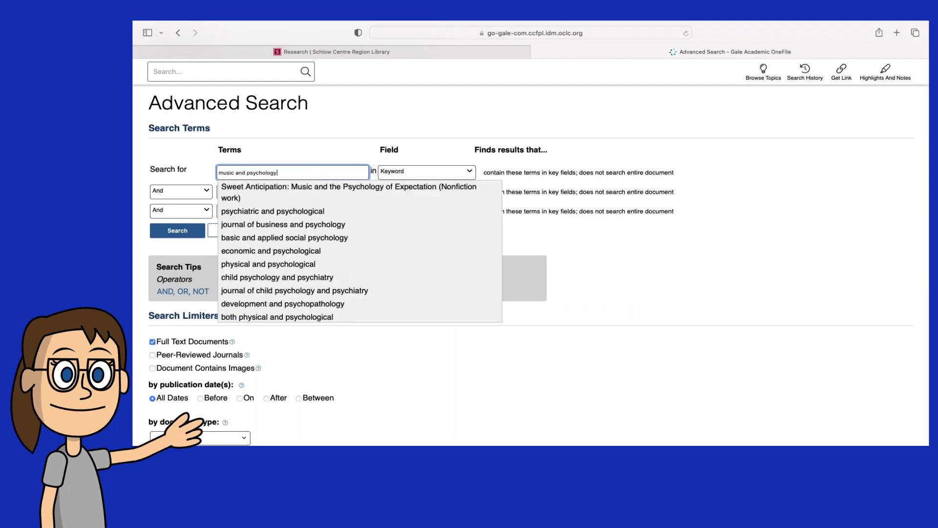
key(BackSpace)
key(BackSpace)
key(BackSpace)
key(BackSpace)
key(BackSpace)
key(BackSpace)
key(BackSpace)
key(BackSpace)
key(BackSpace)
key(BackSpace)
key(BackSpace)
key(BackSpace)
key(BackSpace)
key(BackSpace)
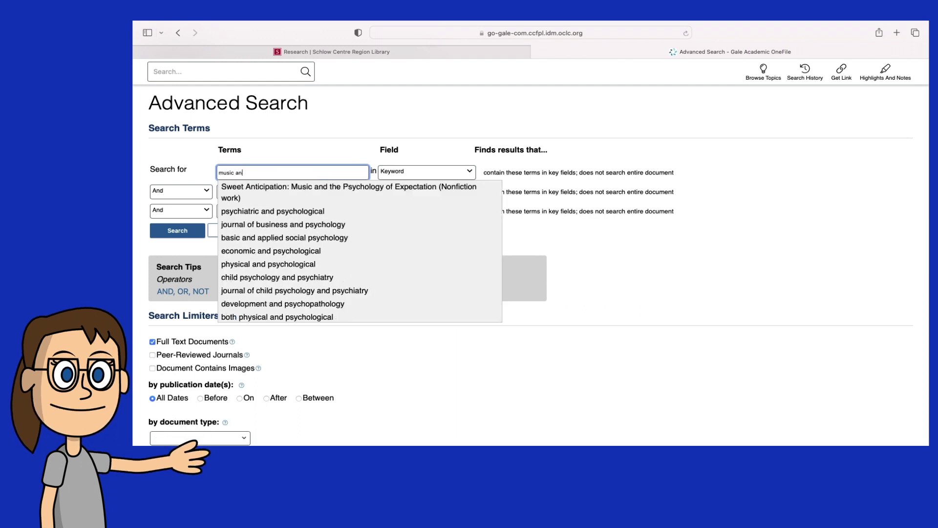
Enter "psychology" as the second search term and keep And as its operator
key(Tab)
key(Tab)
key(Tab)
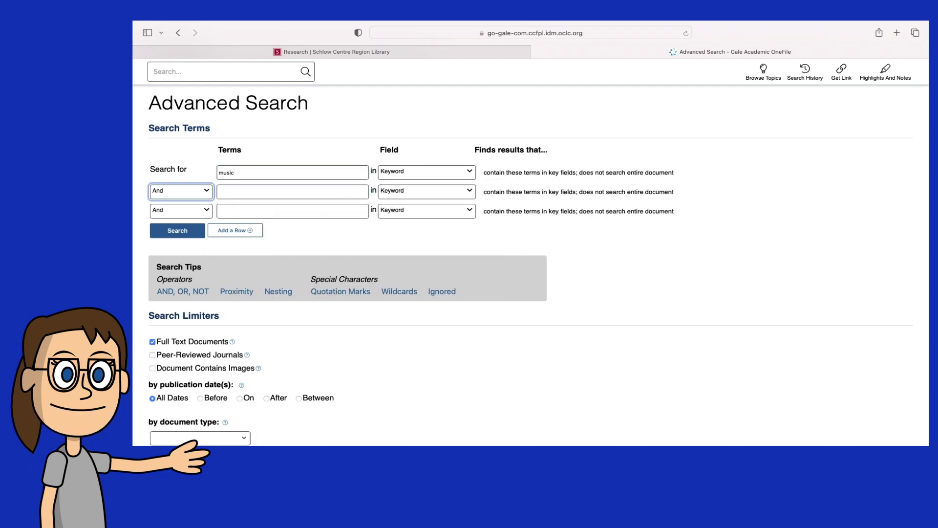
text(psychology)
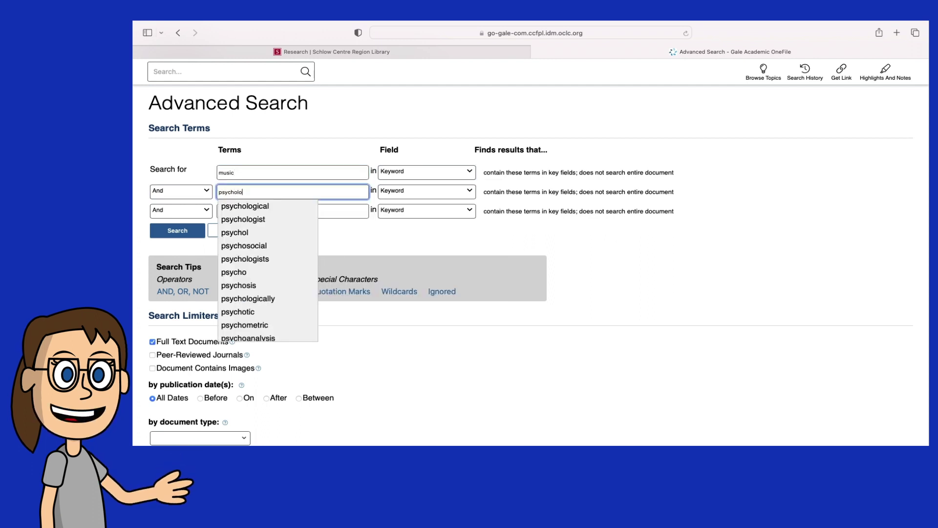
click(200, 194)
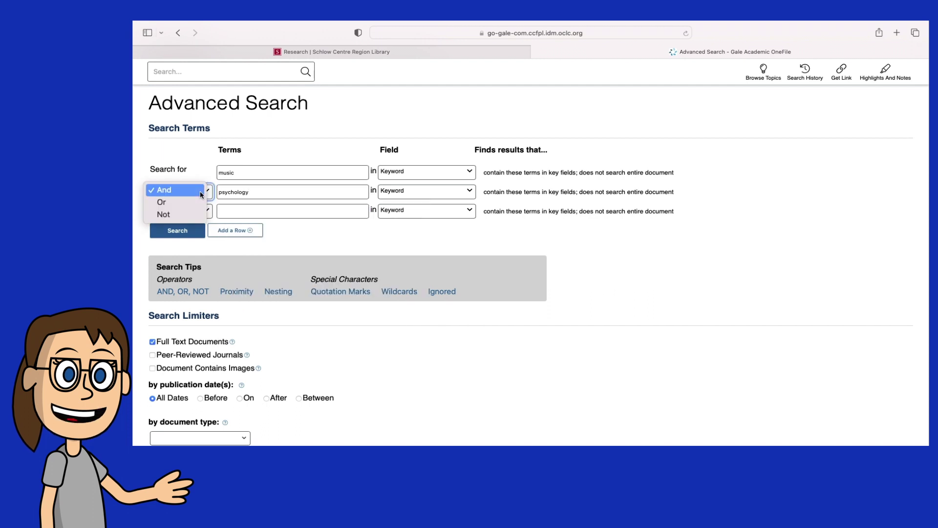
click(195, 191)
click(196, 171)
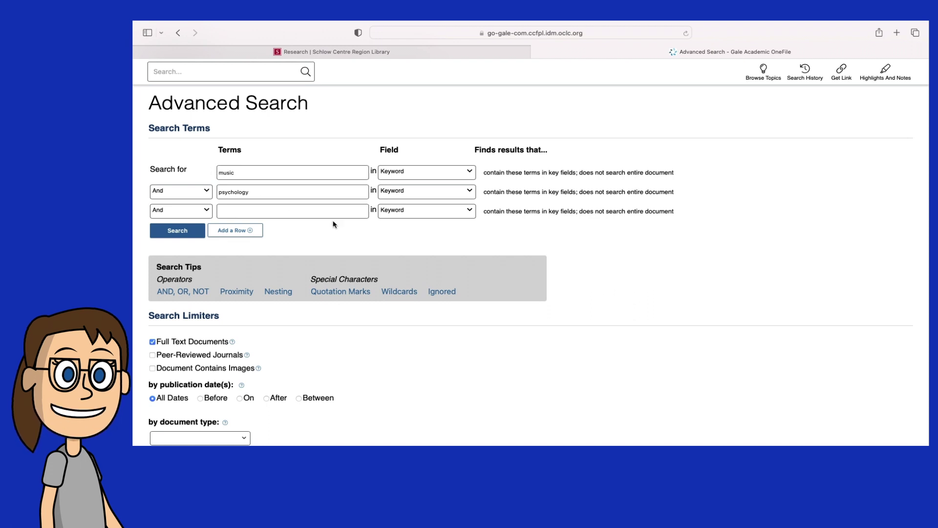
Read the search tips on the AND, OR, NOT operators and close them
click(201, 295)
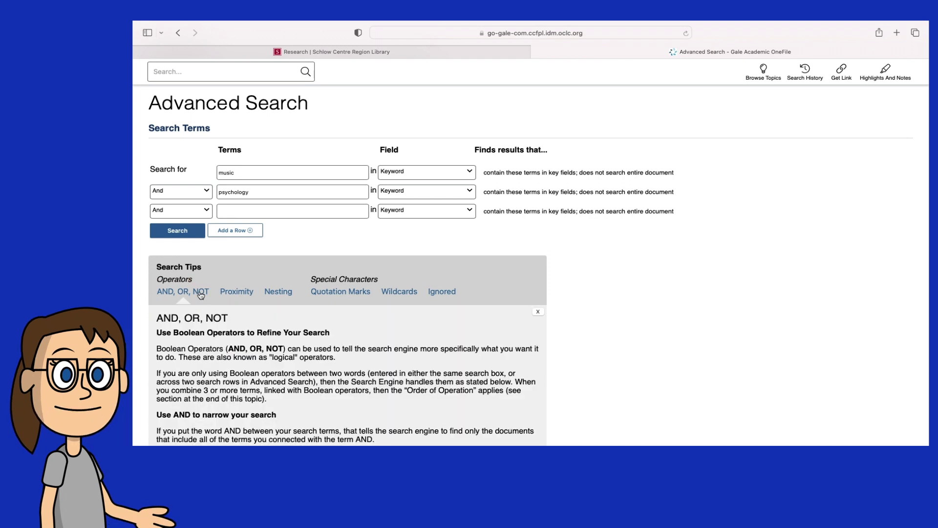
scroll(574, 323, down, 3)
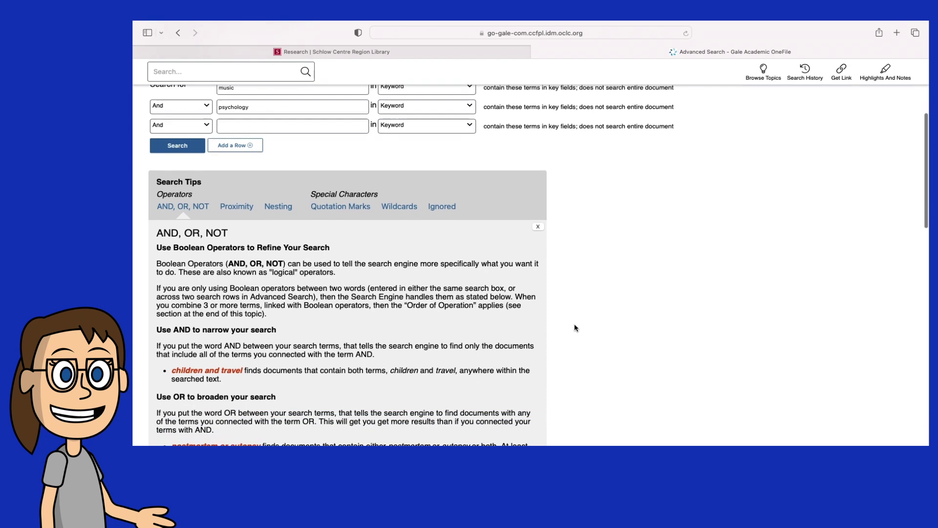
scroll(574, 325, down, 3)
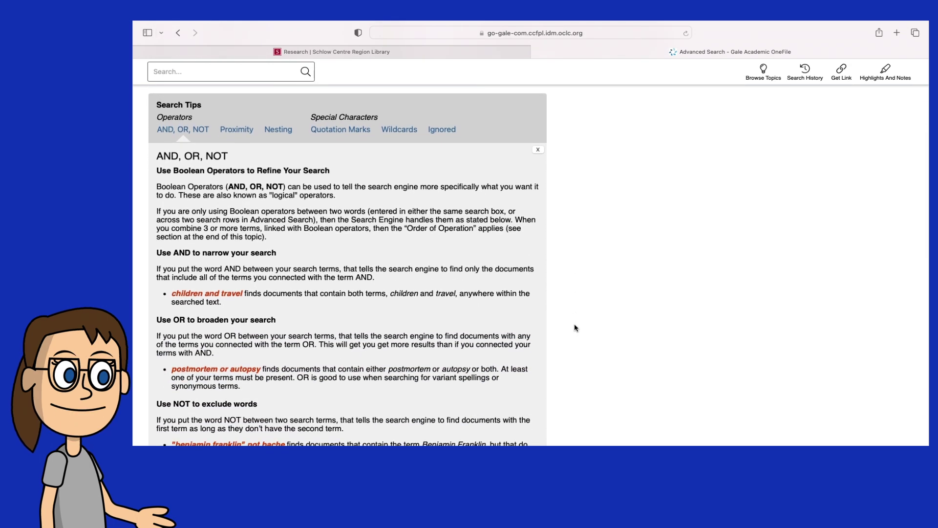
scroll(573, 323, down, 1)
scroll(573, 323, up, 6)
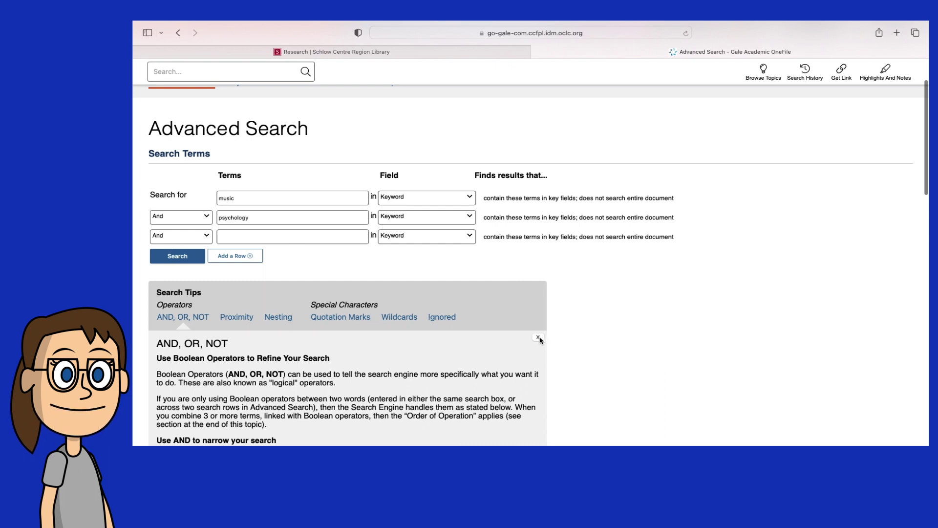
click(538, 338)
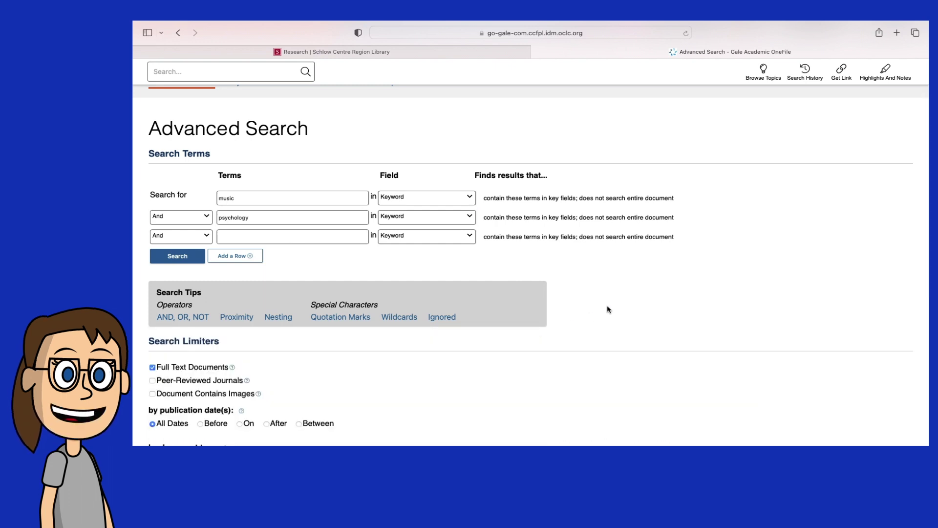
Review the Search Limiters, from full text and publication date through document type to Lexile measure
scroll(607, 309, down, 1)
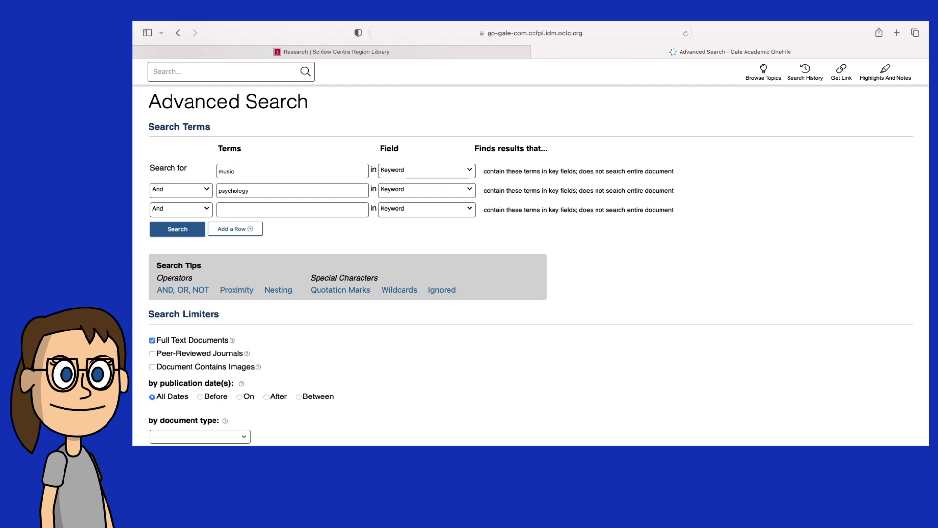
scroll(731, 298, down, 1)
scroll(731, 298, down, 5)
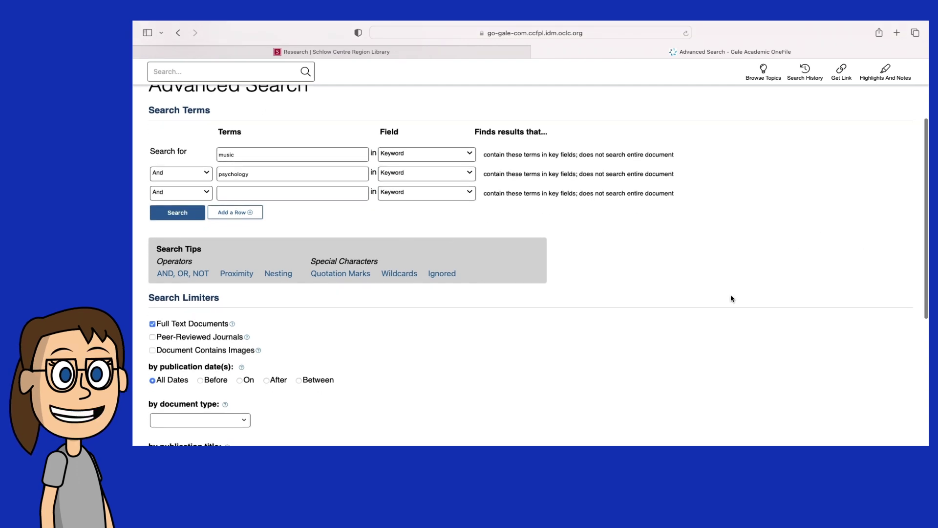
scroll(730, 298, down, 4)
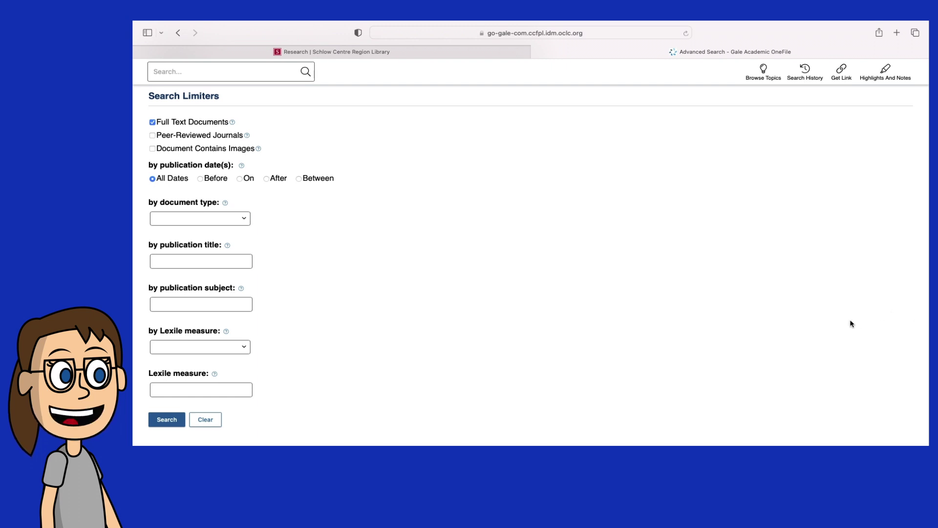
Clear "psychology" from the second search term row
scroll(851, 323, up, 2)
scroll(850, 323, up, 6)
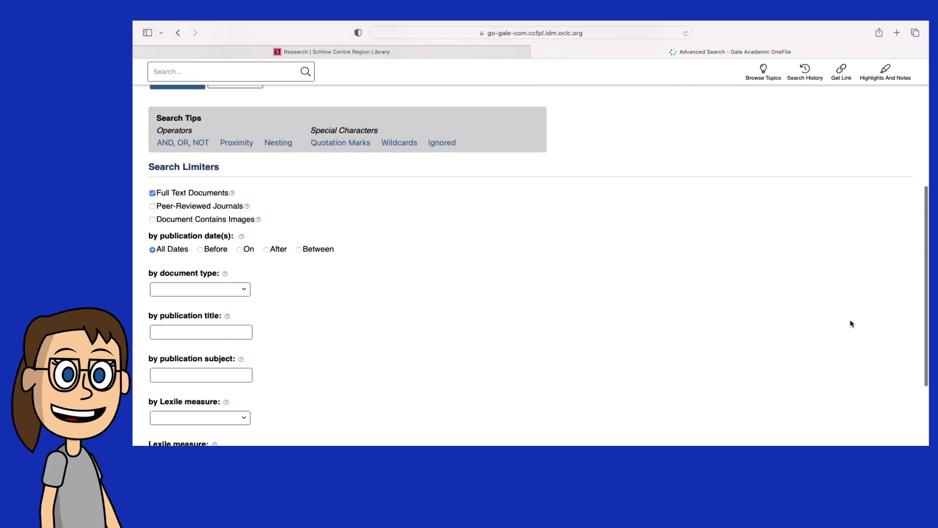
scroll(851, 323, up, 2)
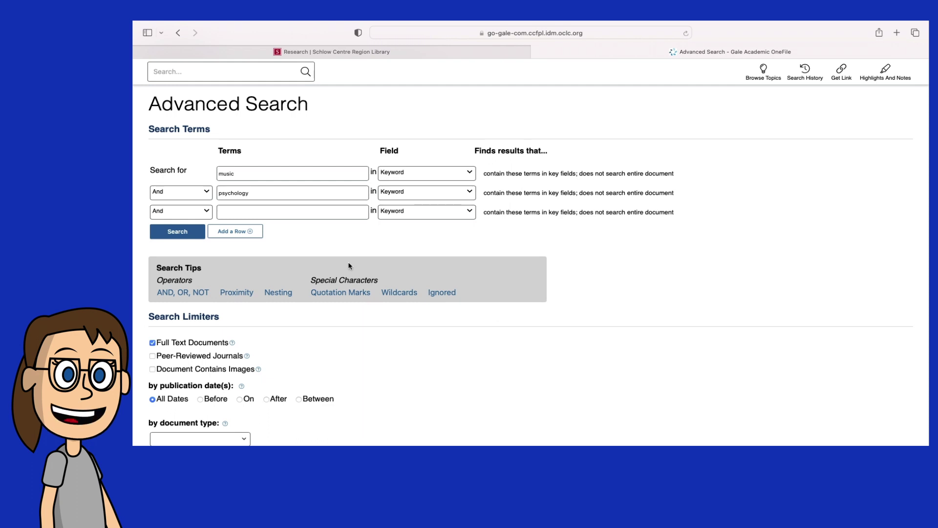
drag(270, 195, 215, 198)
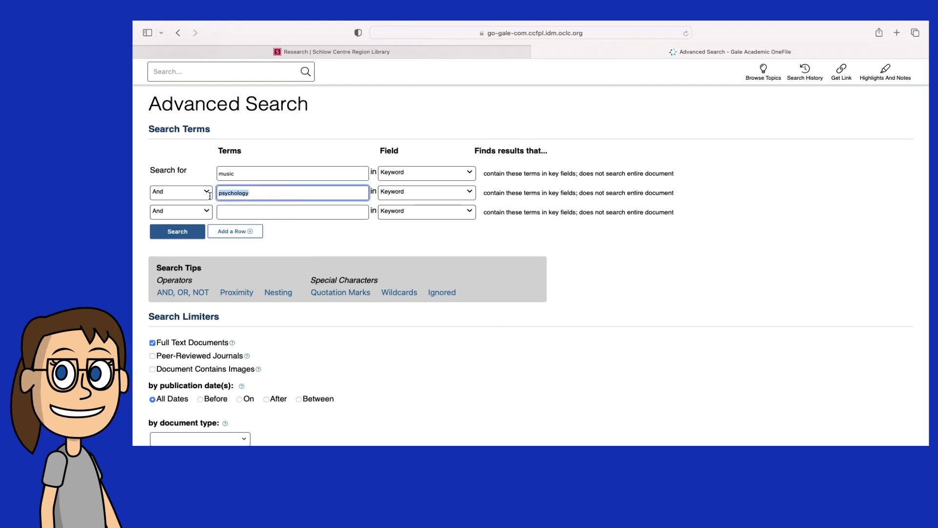
key(BackSpace)
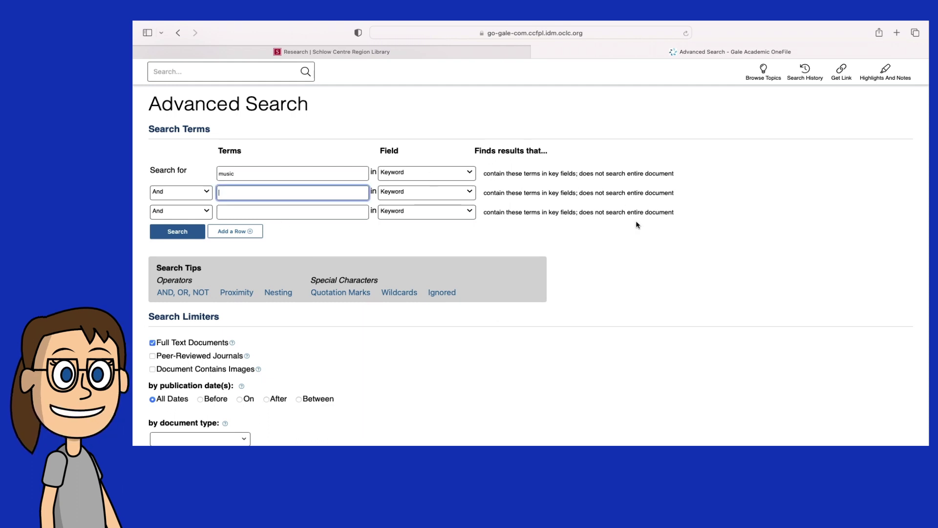
Run the advanced search for the keyword "music" alone and look over the academic journal results
click(636, 233)
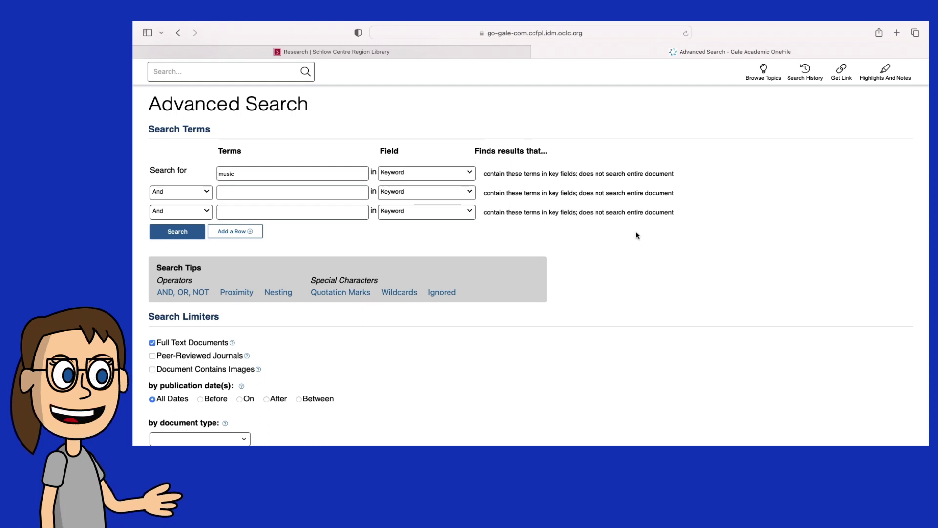
click(355, 176)
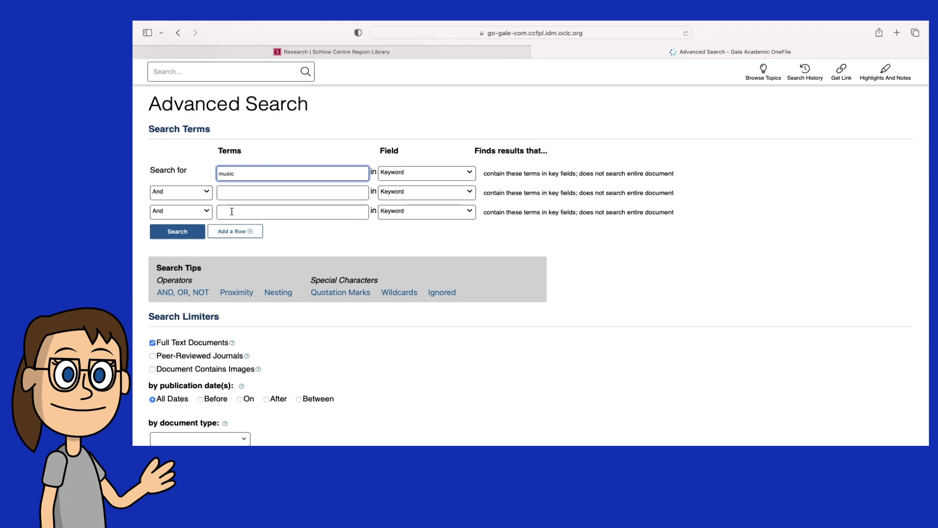
click(188, 233)
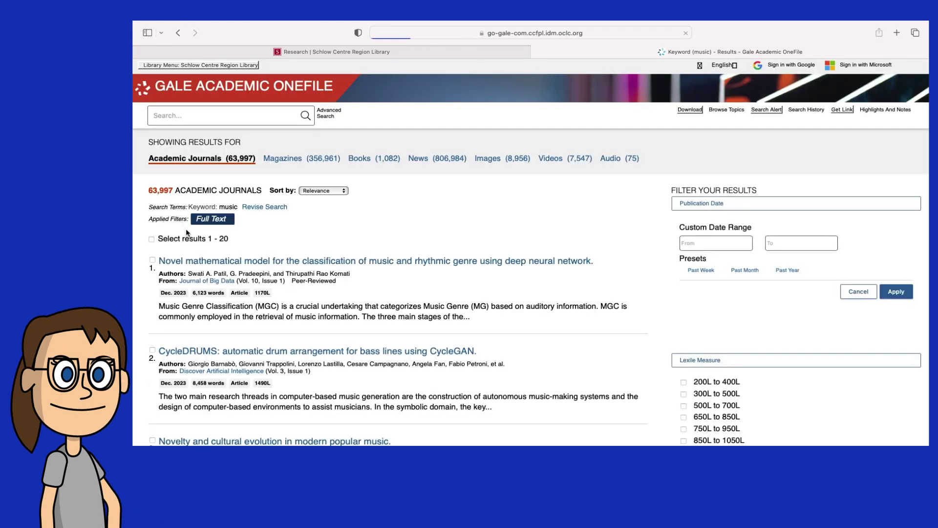
scroll(427, 221, down, 3)
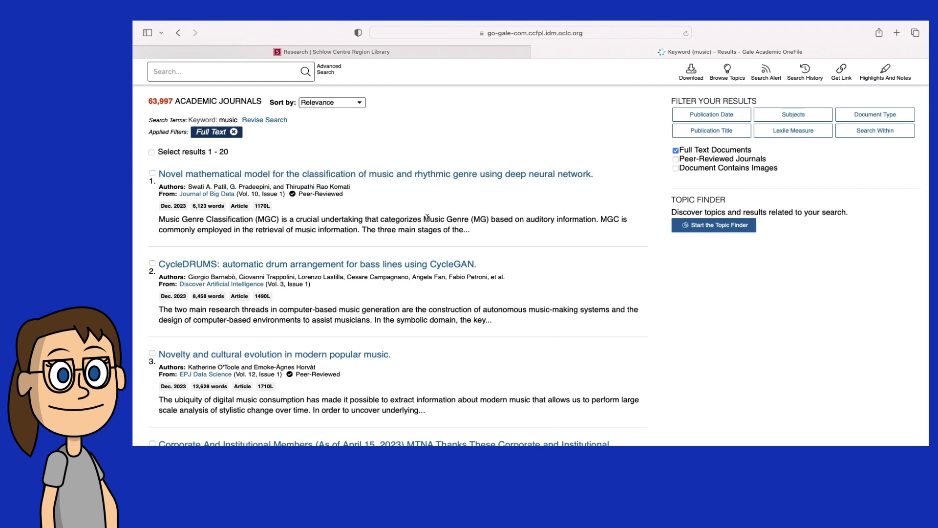
scroll(428, 218, up, 3)
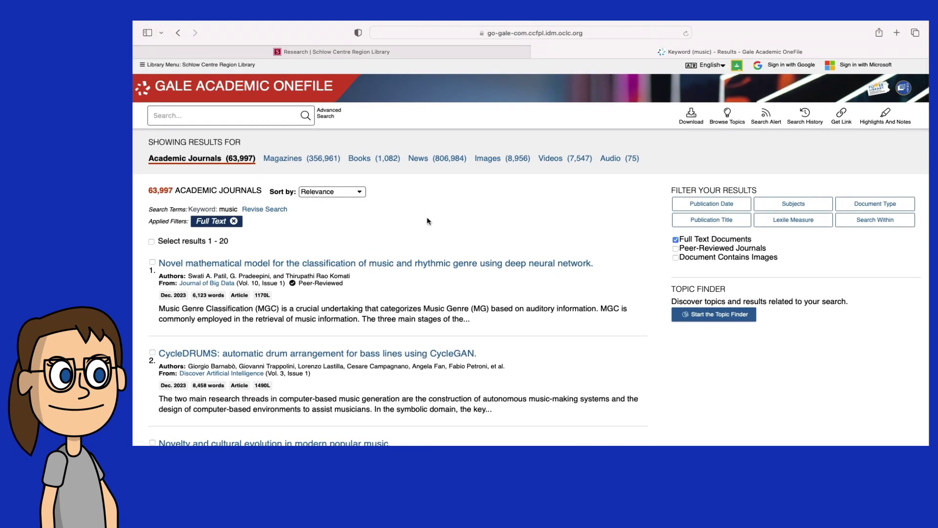
Return to Advanced Search, search for the keywords "music" And "psychology", and look over the results
click(177, 34)
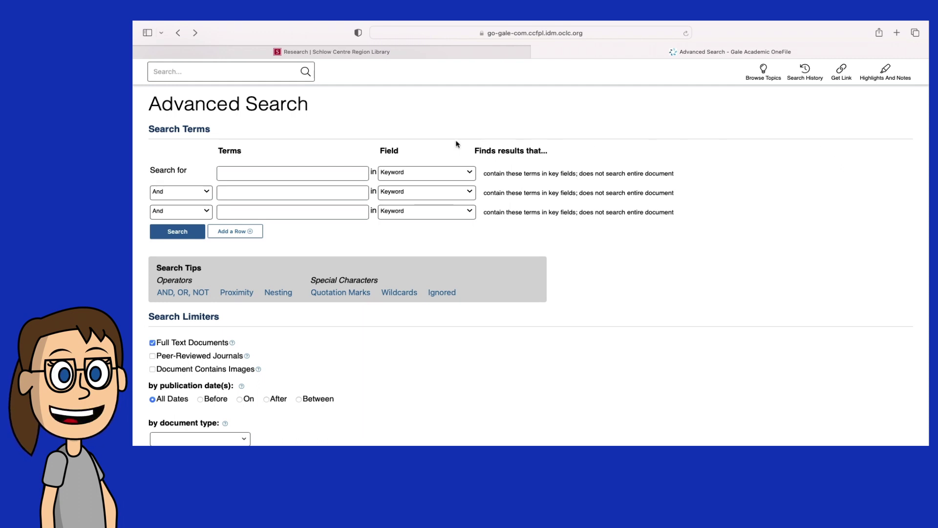
click(355, 174)
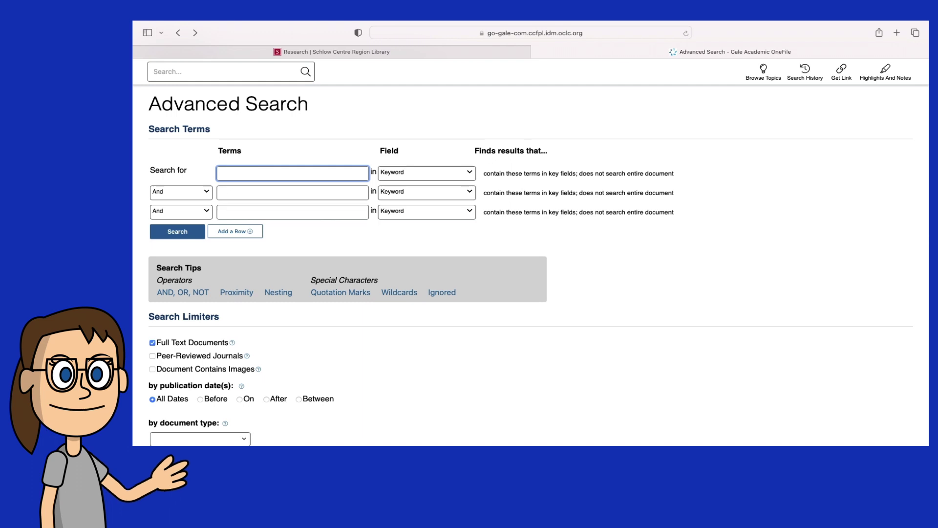
text(music)
key(Tab)
key(Tab)
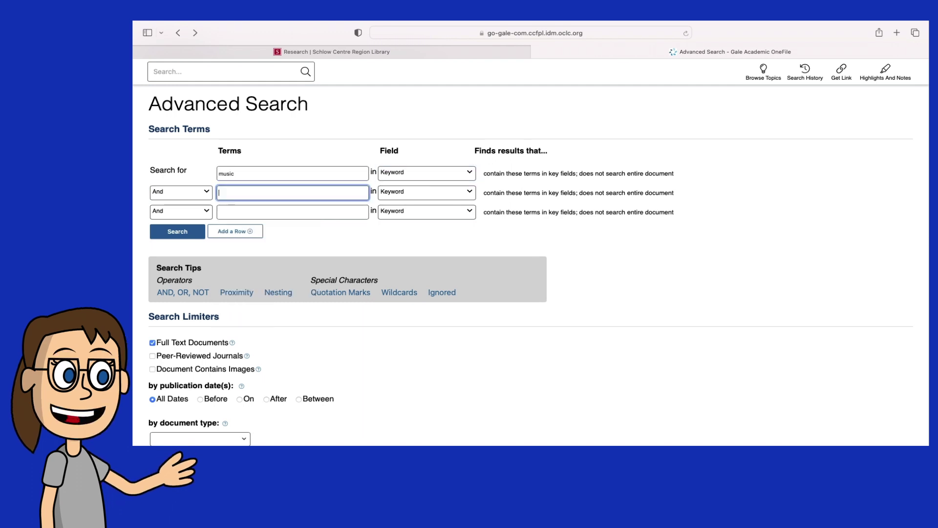
text(psychology)
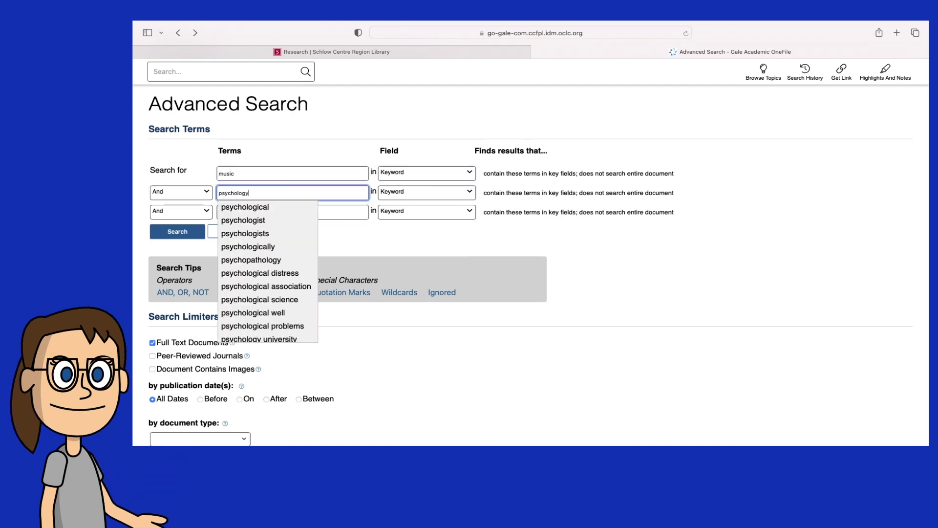
key(Return)
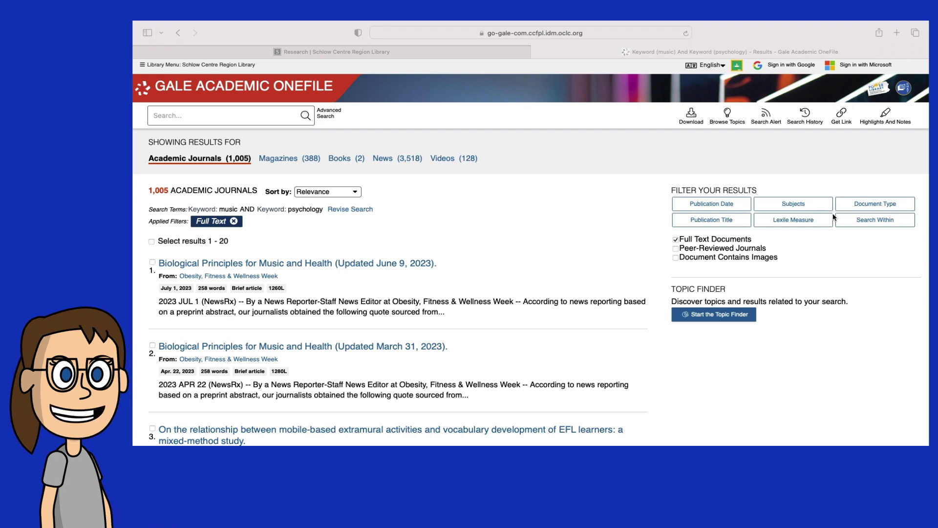
scroll(876, 286, down, 2)
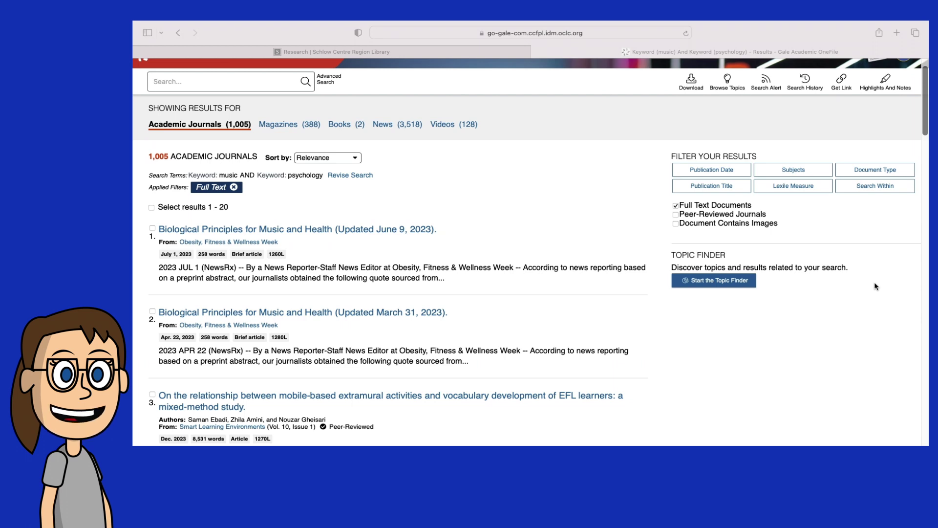
scroll(876, 286, up, 2)
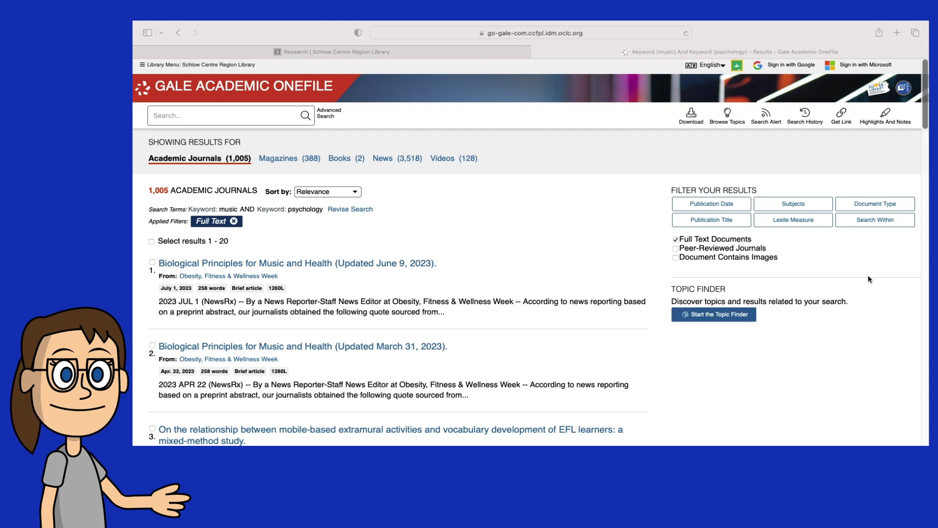
Limit the results to the subject Music therapy and check the remaining subjects in the filter
click(807, 209)
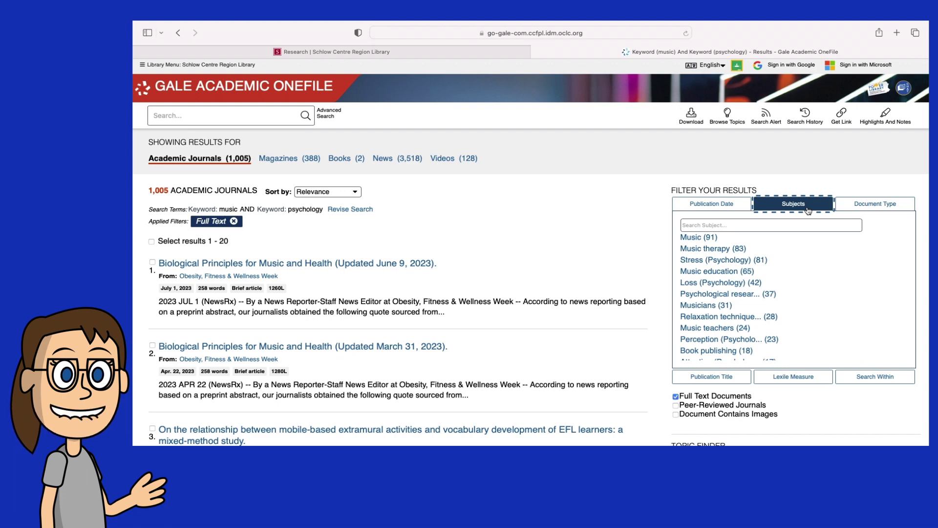
click(735, 249)
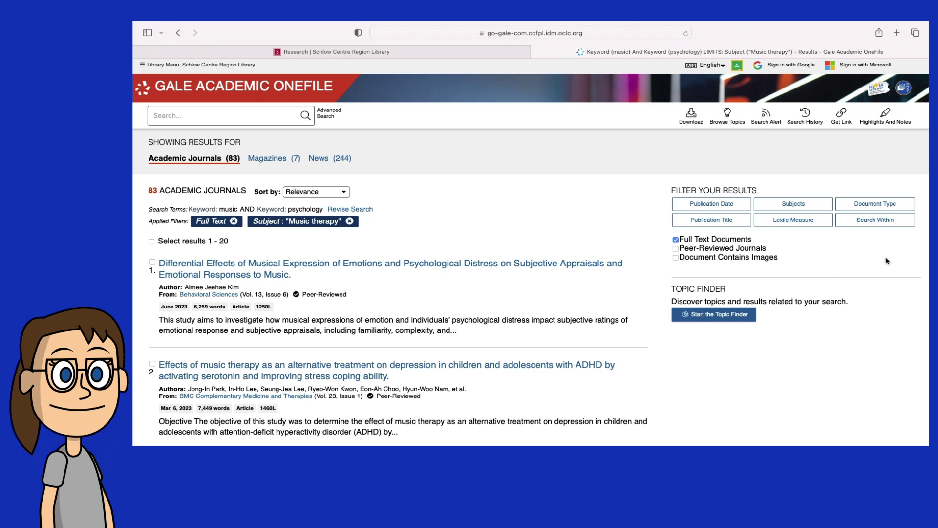
click(813, 210)
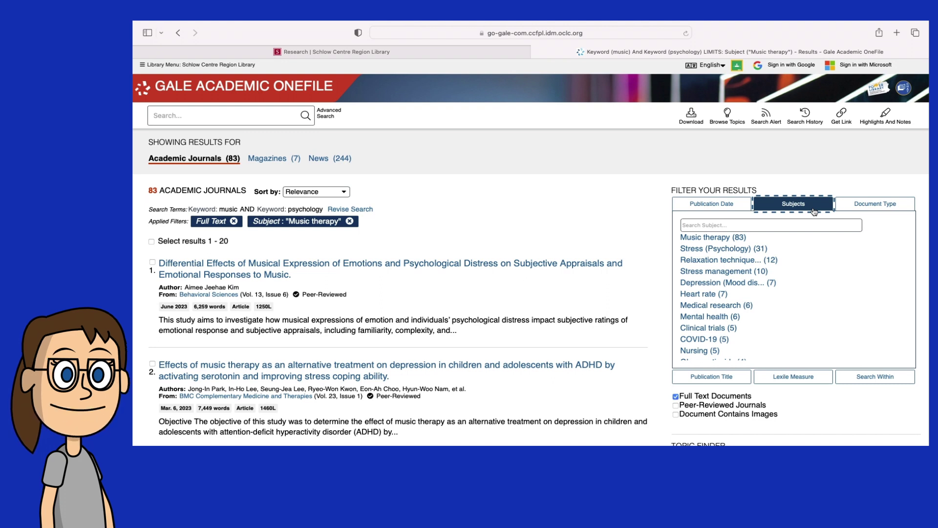
click(813, 212)
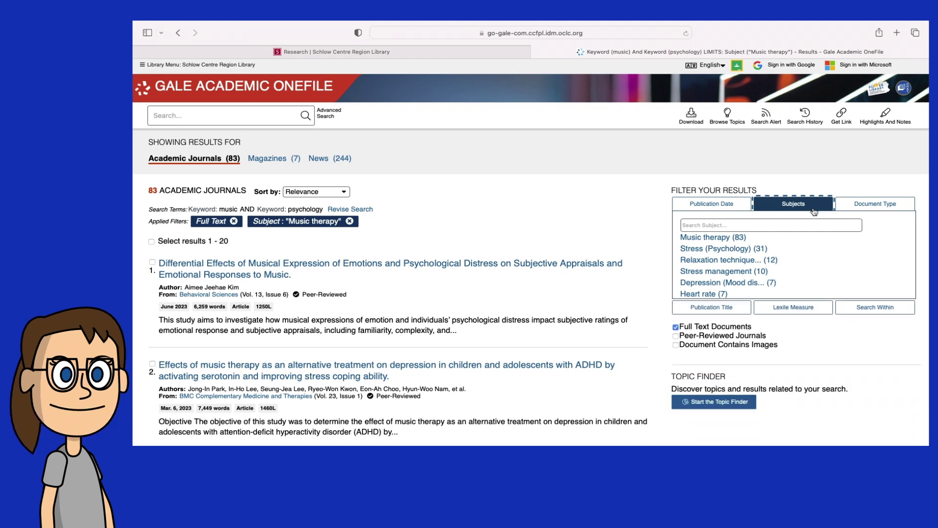
Set the start of the custom publication date range to 01/01/2018
click(739, 205)
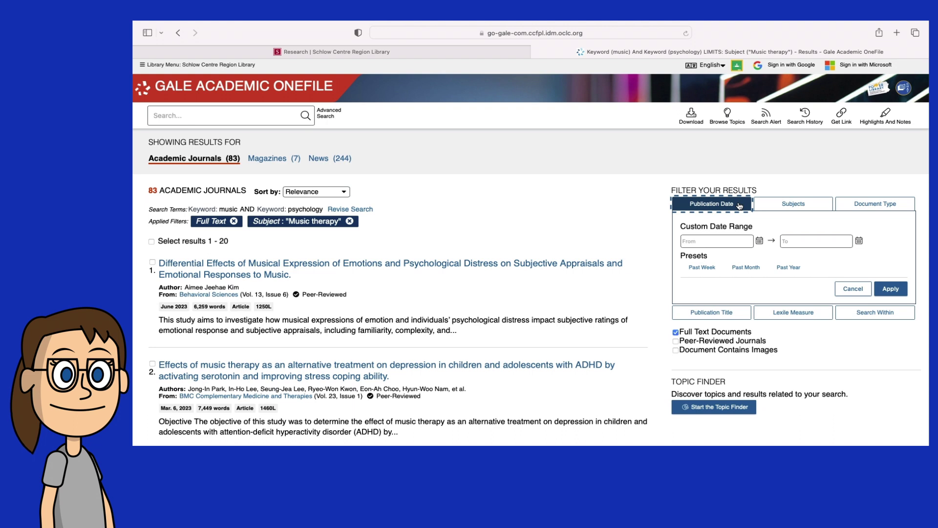
click(759, 241)
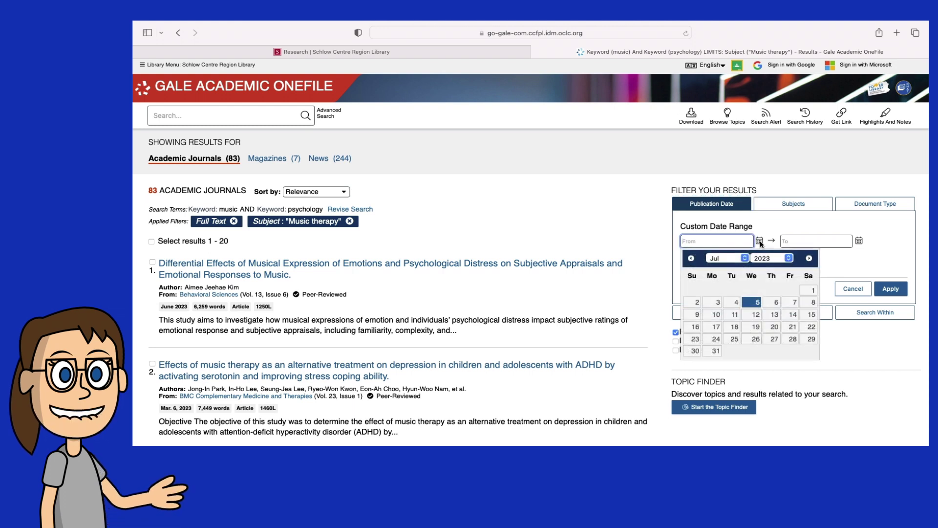
click(746, 259)
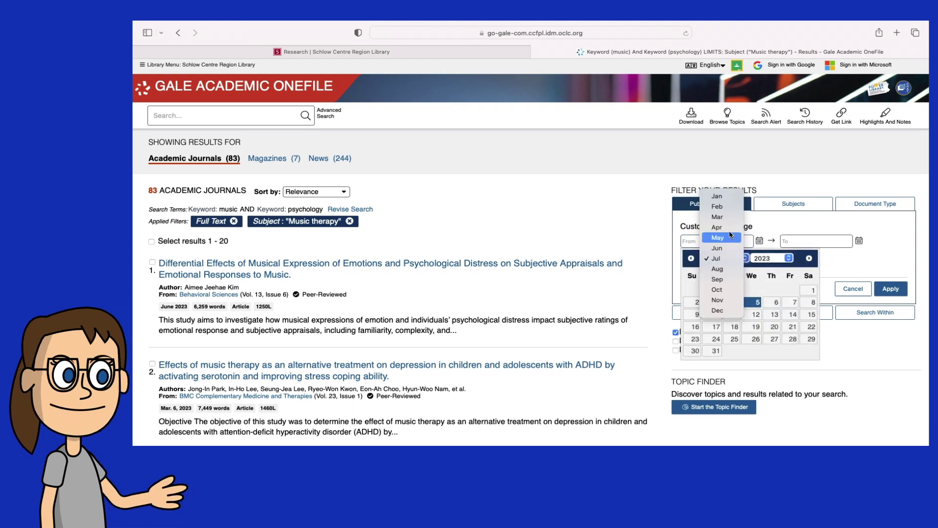
click(717, 196)
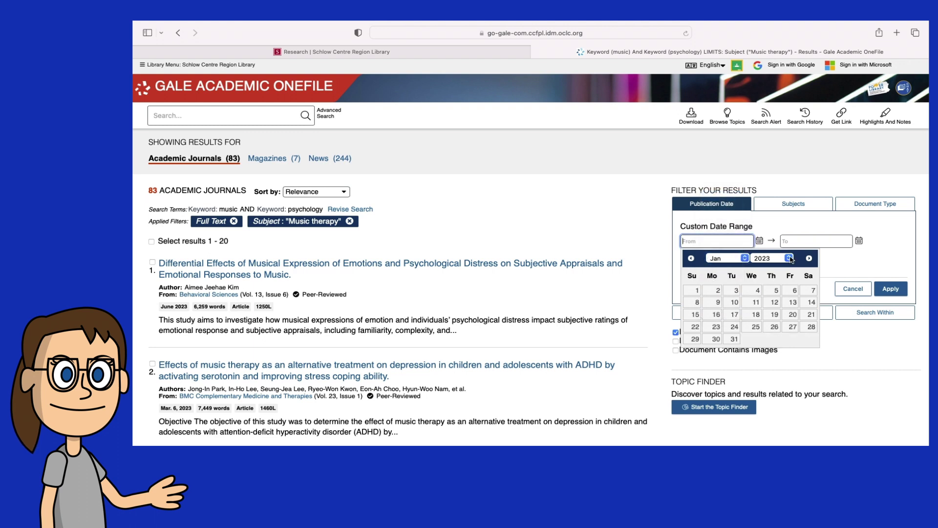
click(790, 258)
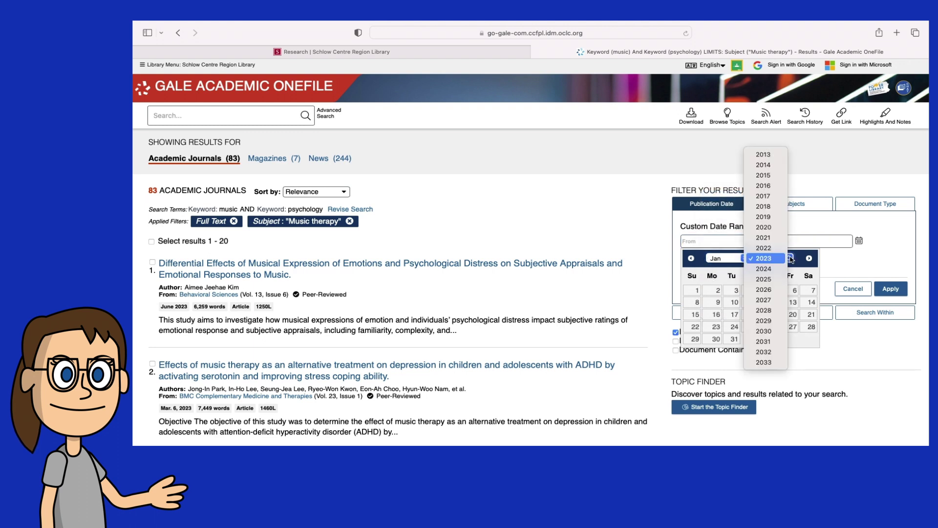
click(773, 211)
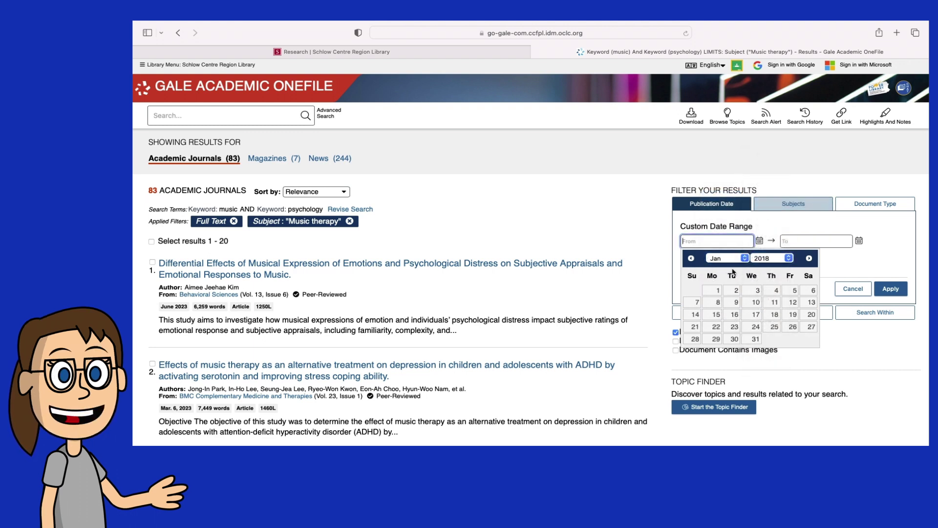
click(711, 291)
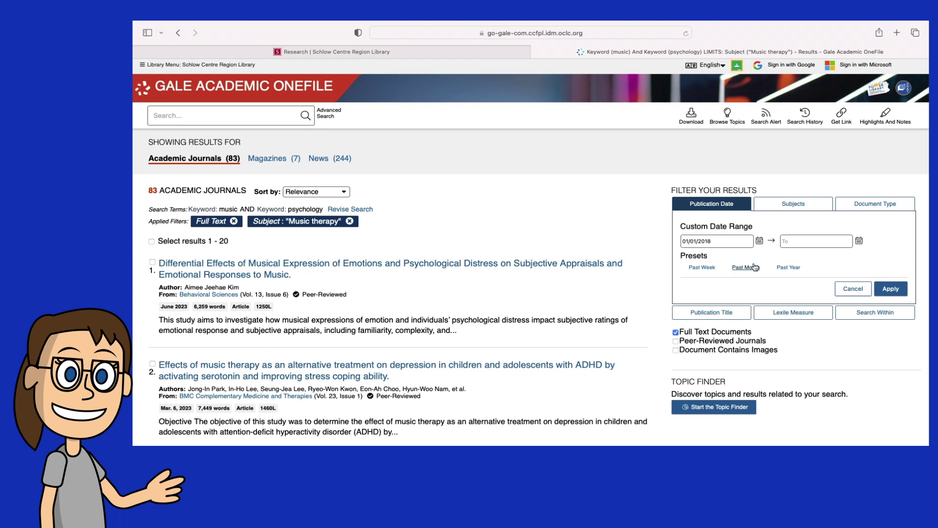
Set the end of the publication date range to 07/05/2023, apply the filter and look over the results
click(859, 241)
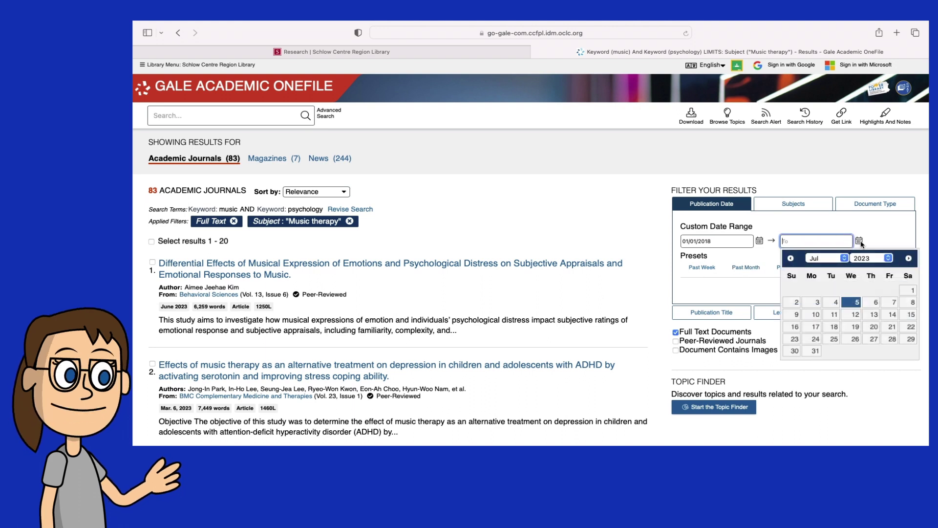
click(854, 301)
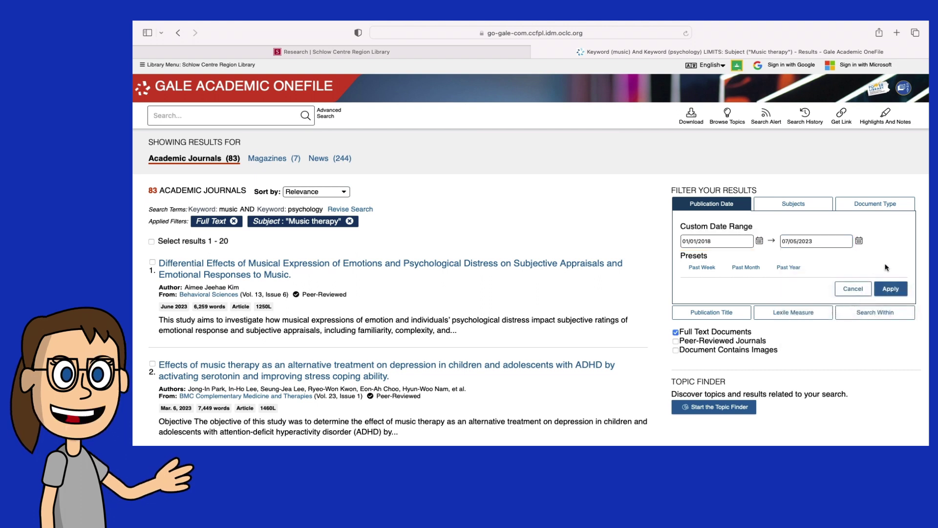
click(890, 289)
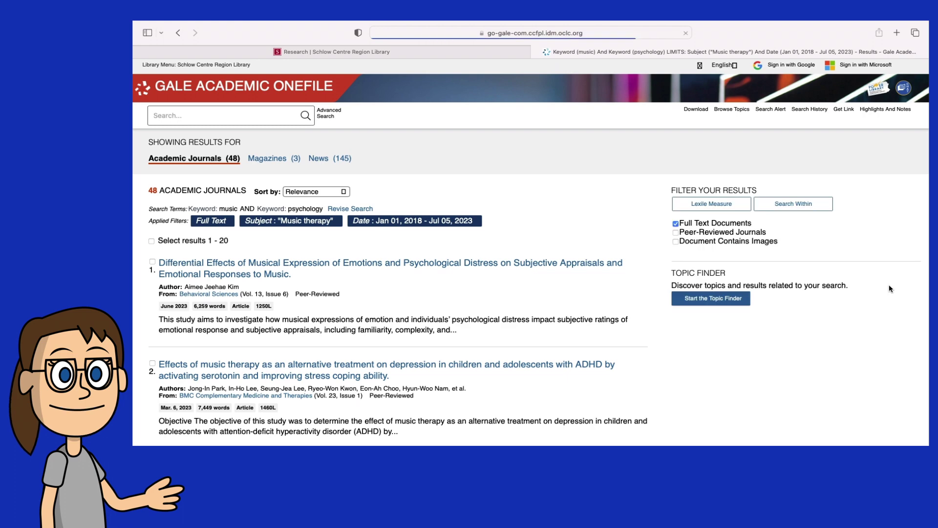
scroll(889, 285, down, 2)
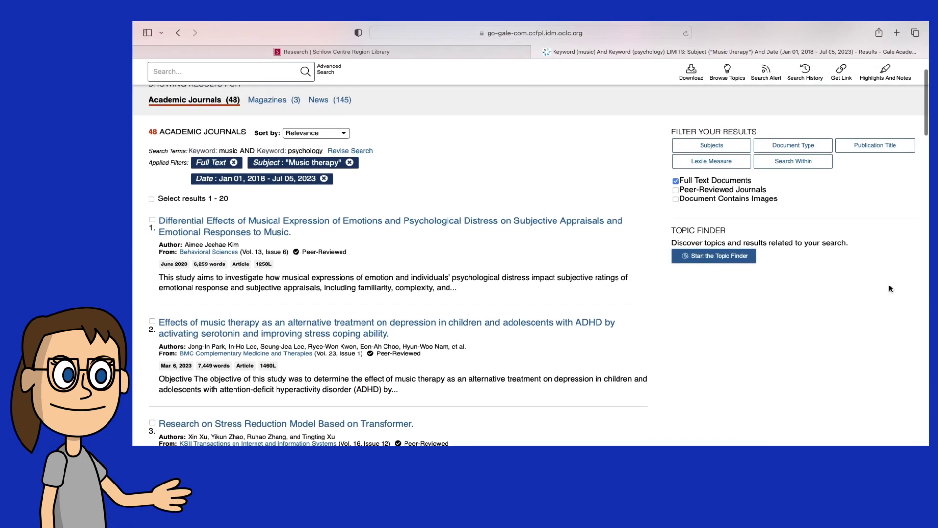
scroll(890, 288, up, 2)
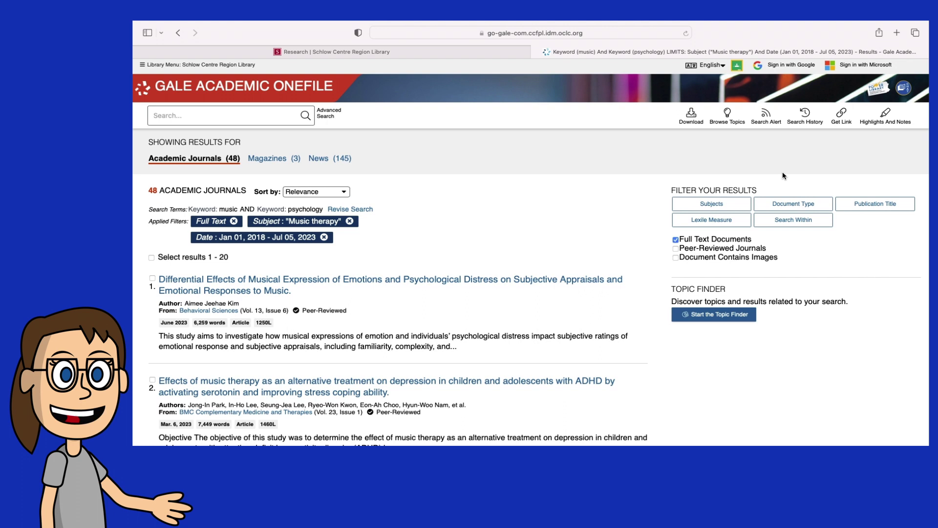
Run a new advanced search for the keywords "music" And "libraries"
click(325, 115)
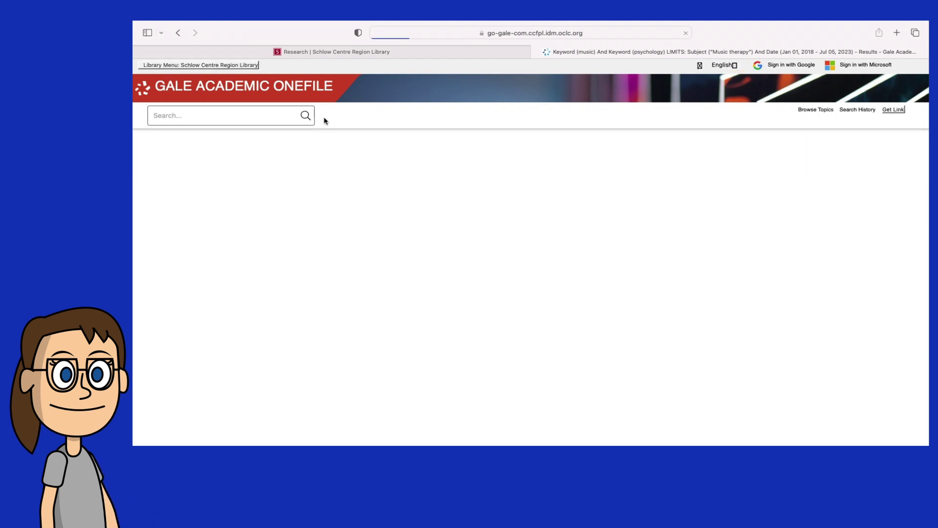
click(294, 265)
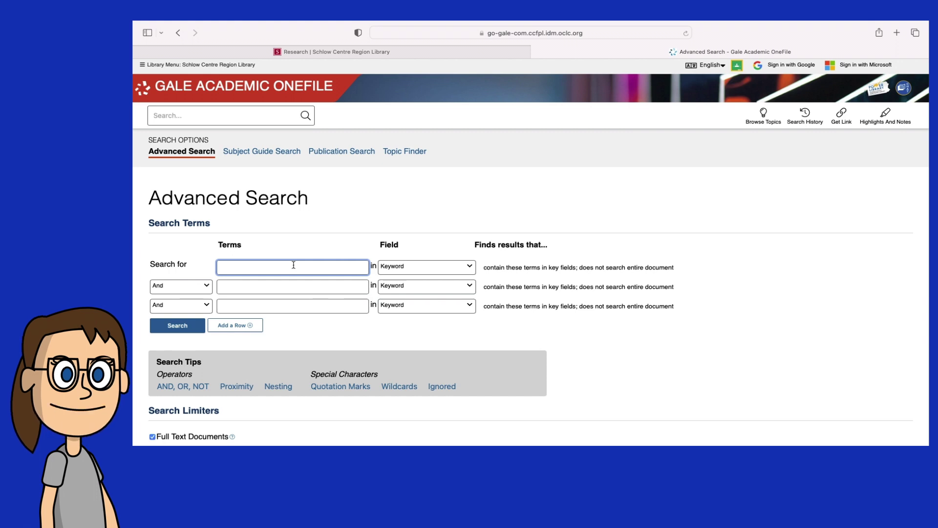
text(music)
key(Tab)
key(Tab)
key(Tab)
text(libraries)
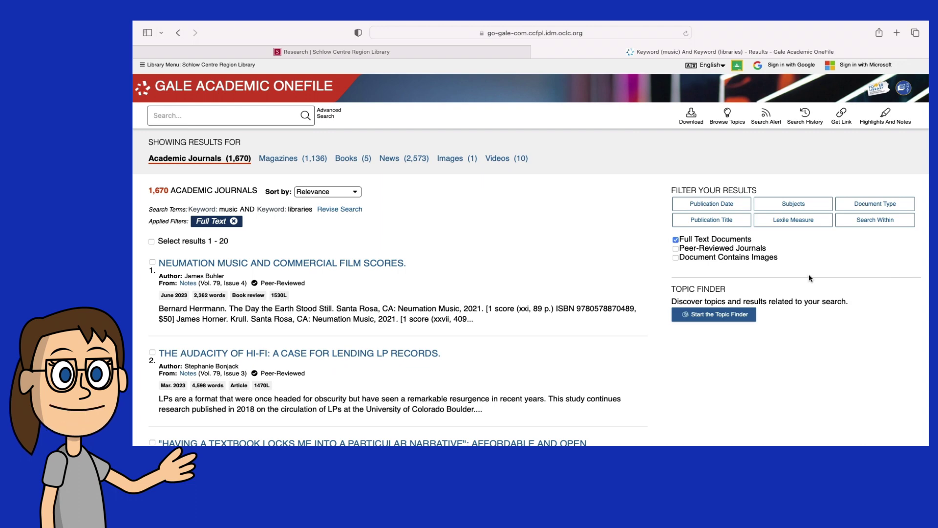
Browse the academic journal results for the music and libraries search
scroll(809, 278, down, 5)
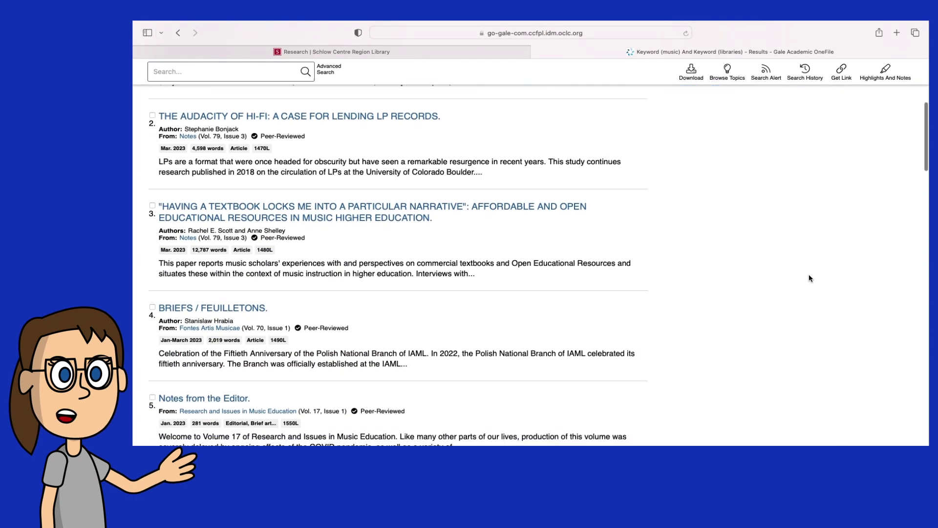
scroll(809, 278, down, 4)
scroll(809, 278, down, 5)
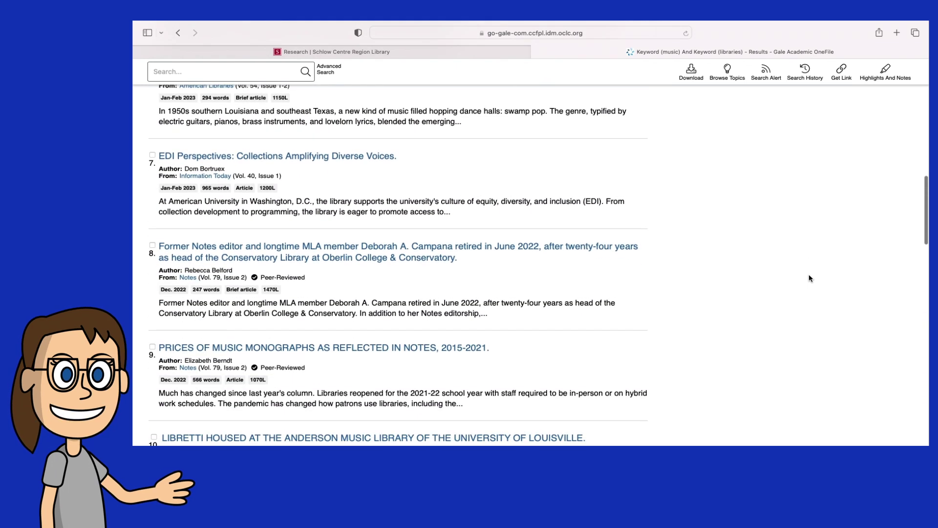
scroll(809, 278, down, 7)
scroll(809, 278, down, 3)
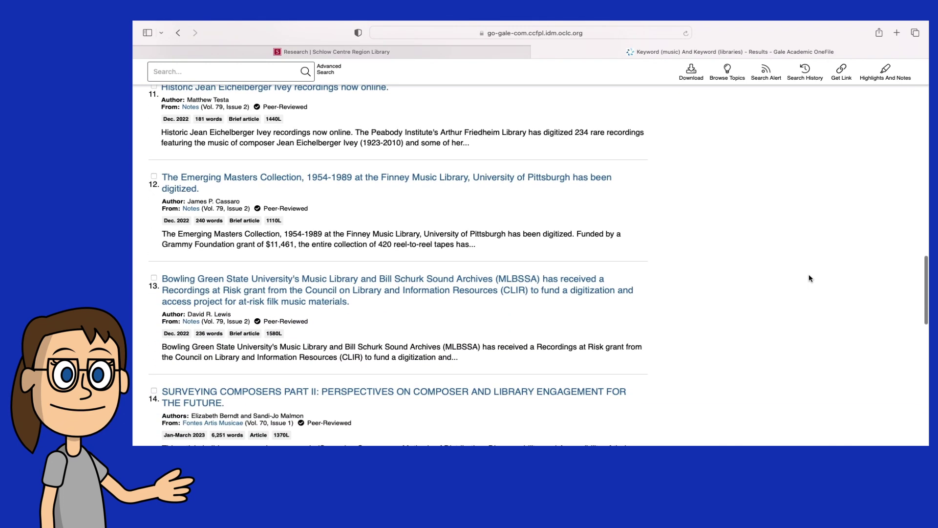
scroll(809, 278, down, 3)
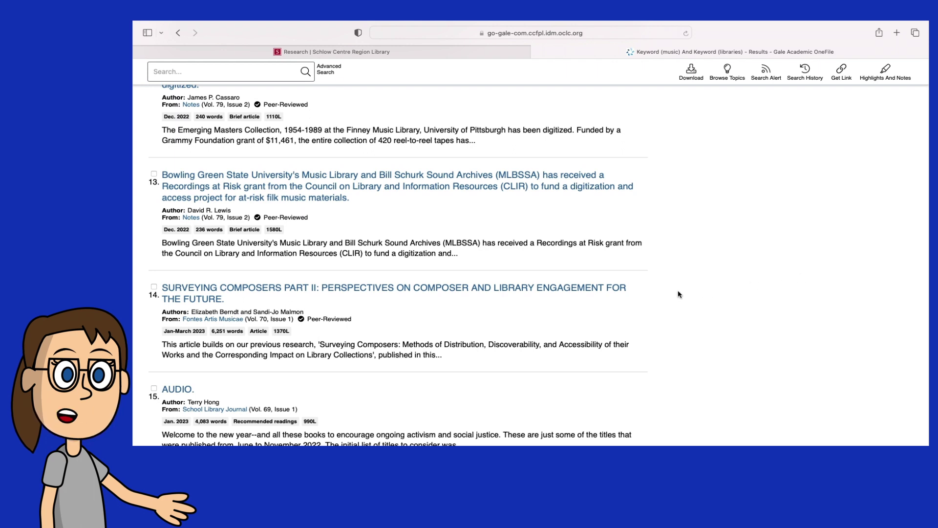
Open the article "Surveying Composers Part II" from the results and go to its related article "Surveying Composers: Methods of Distribution, Discoverability"
click(605, 292)
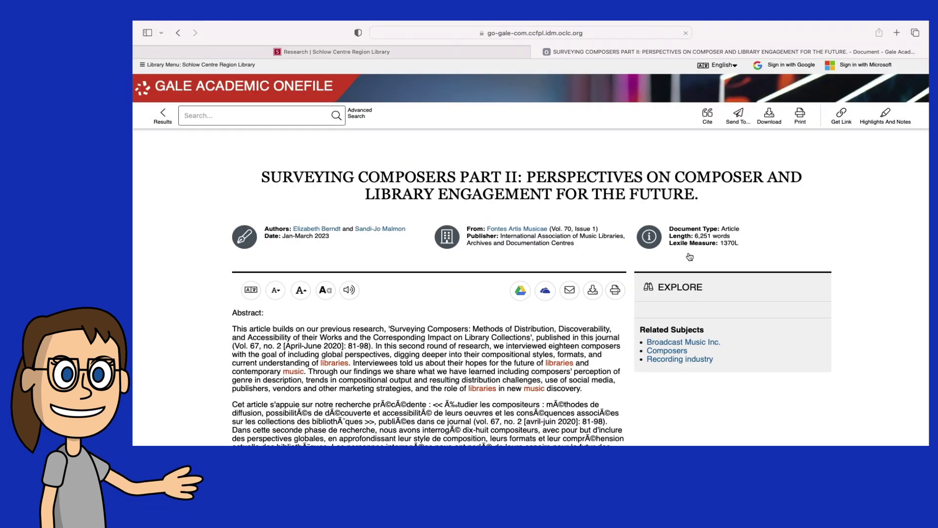
scroll(886, 269, down, 1)
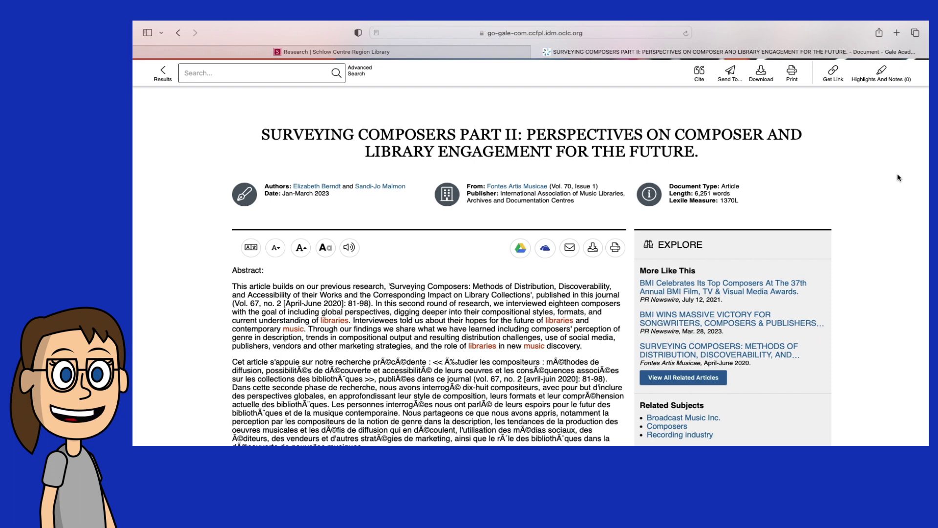
scroll(898, 178, down, 2)
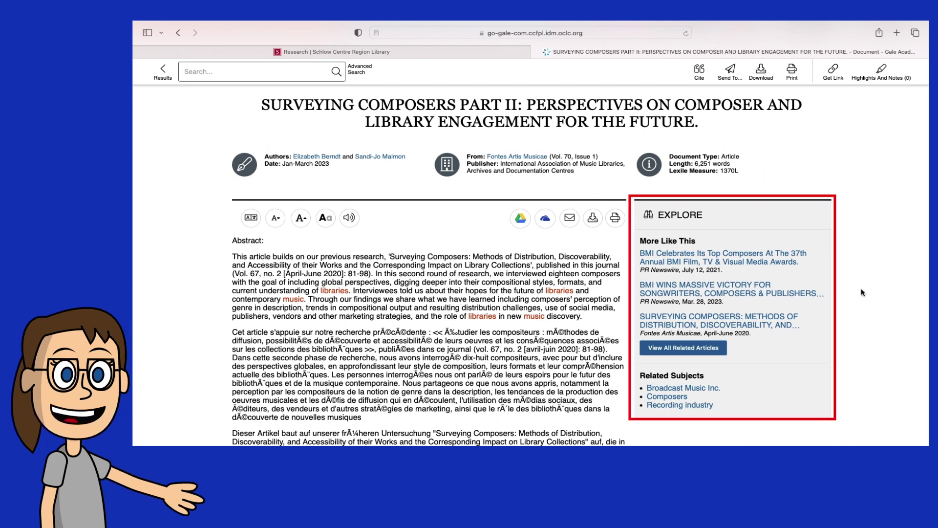
click(785, 326)
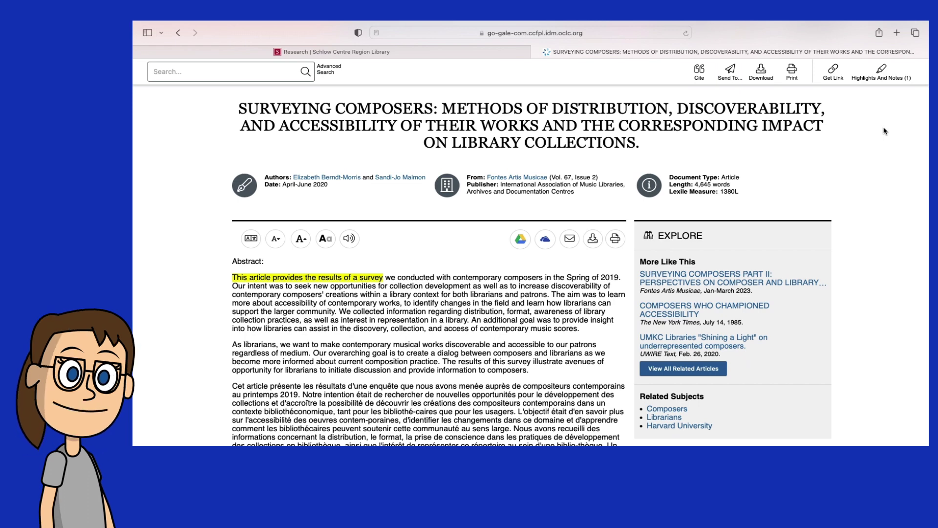
View the article's Send To options, close them, and start a download of the article but cancel it
click(730, 78)
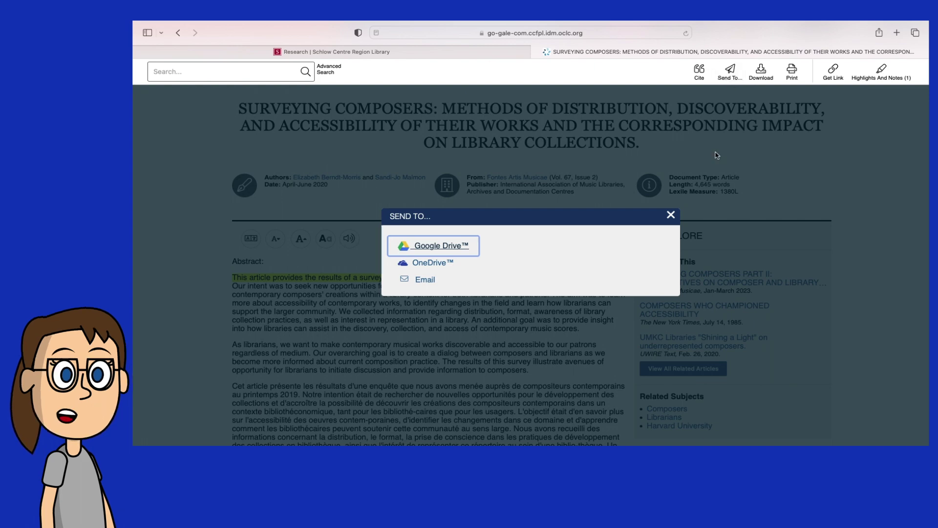
click(670, 216)
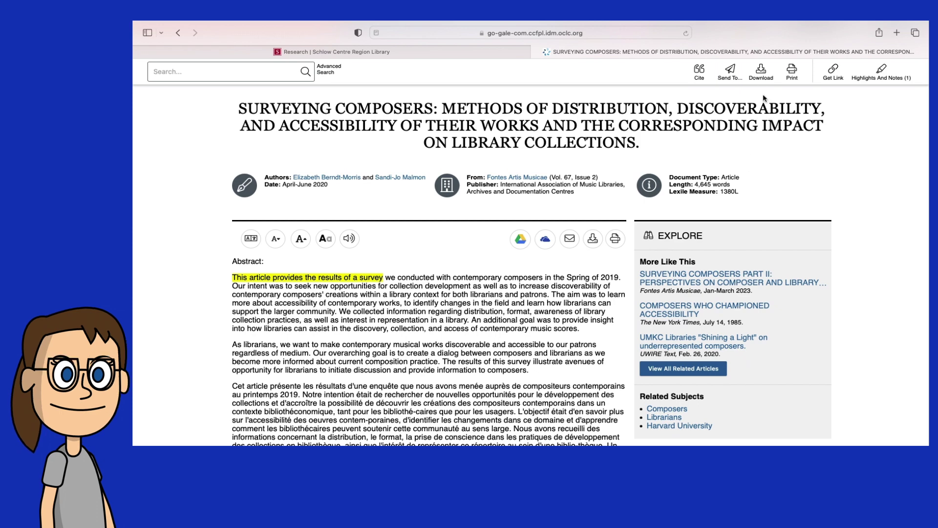
click(760, 80)
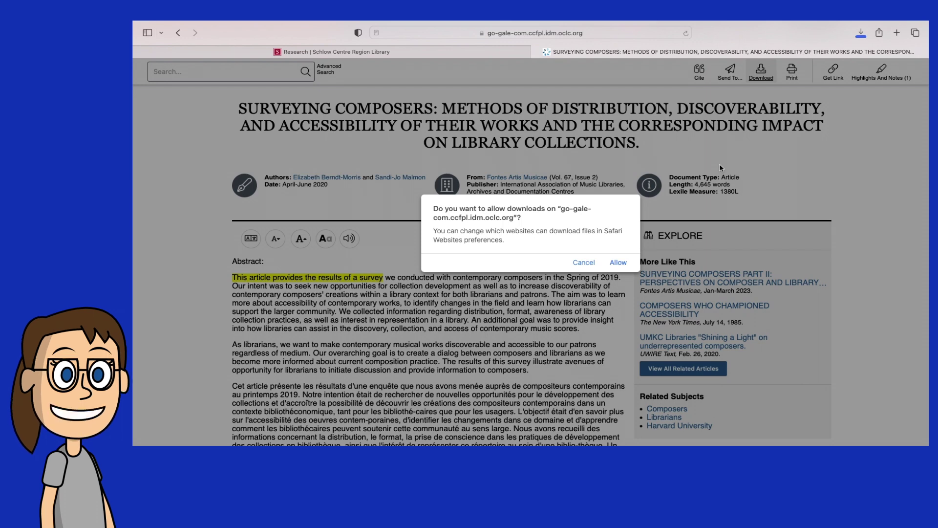
click(586, 263)
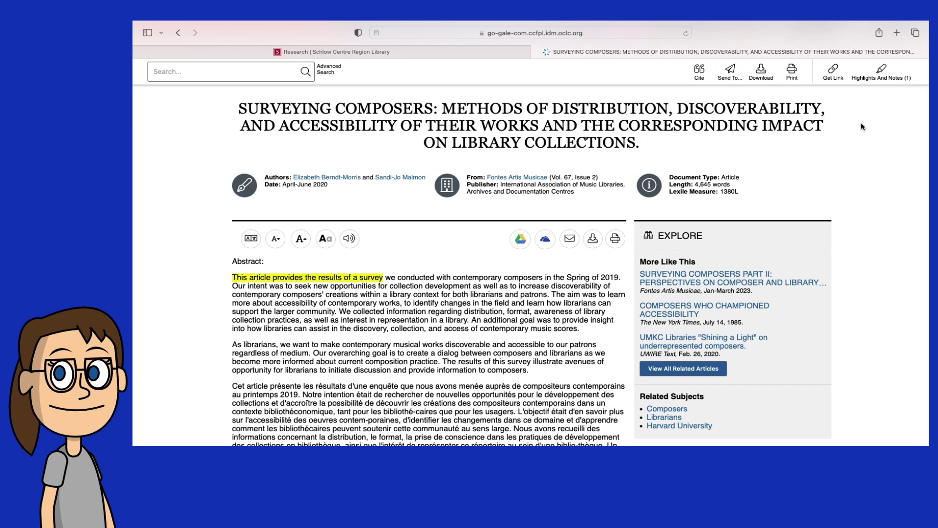
View the article's persistent link and its list of highlights and notes, closing each one
click(831, 79)
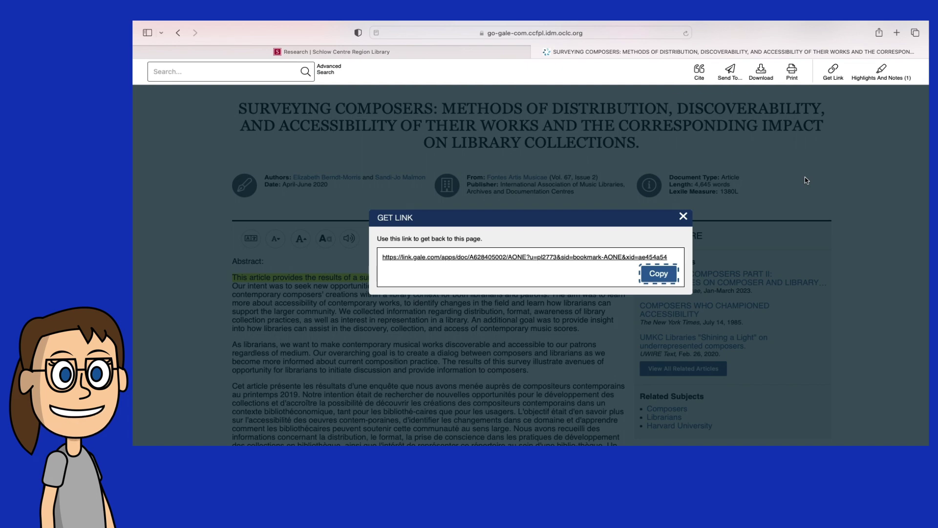
click(683, 216)
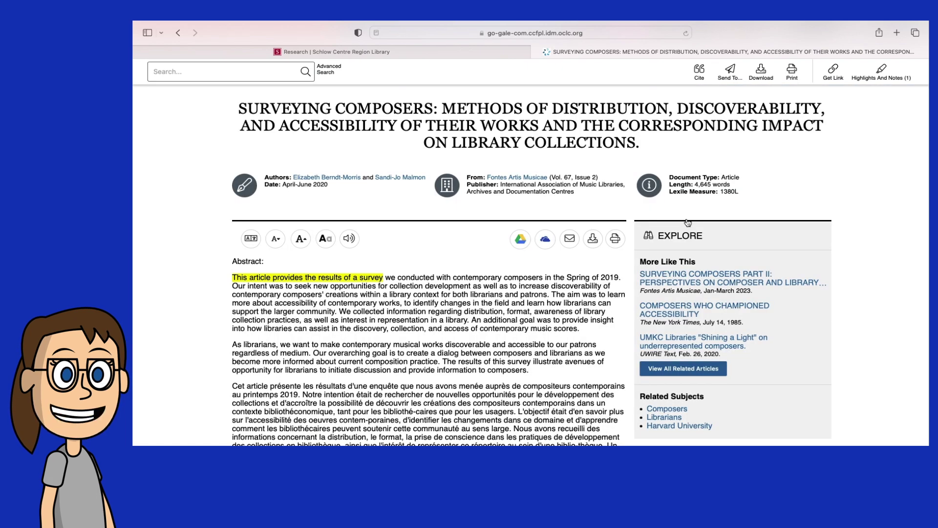
click(880, 80)
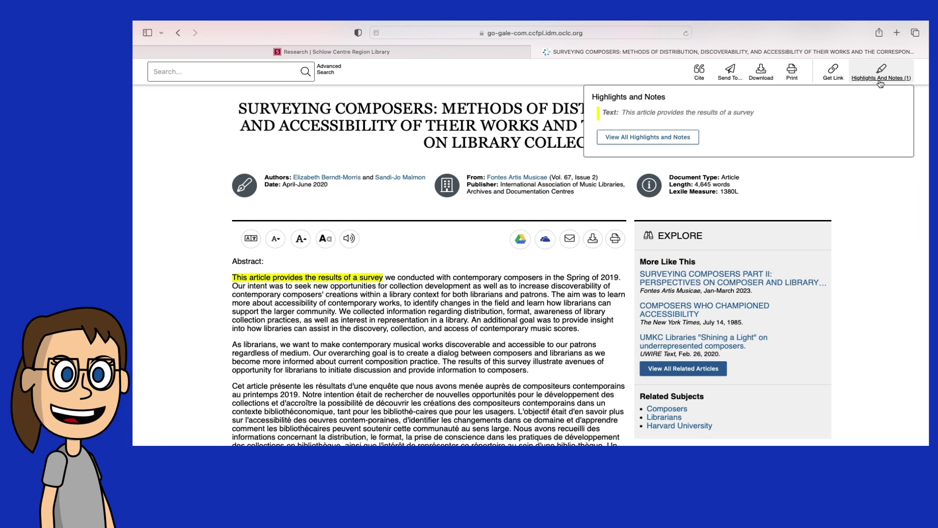
click(880, 74)
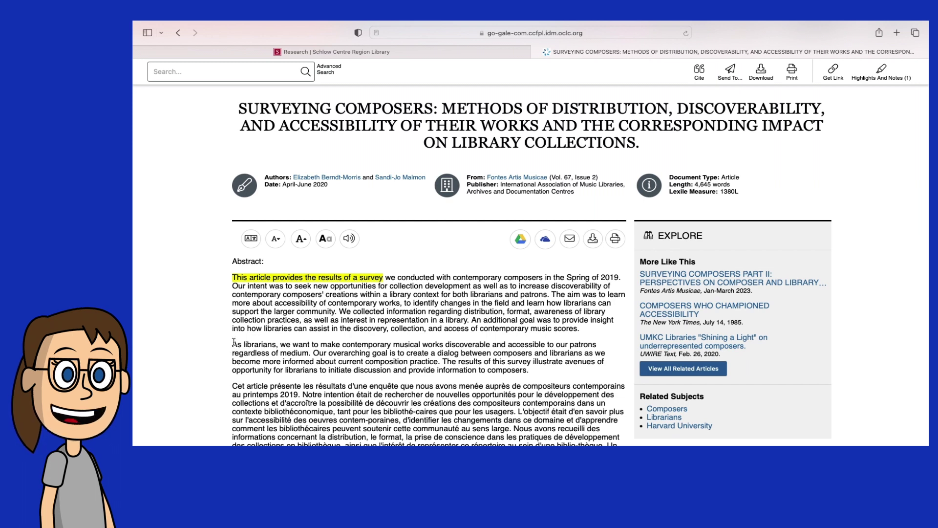
Highlight "As librarians, we want to make contemporary musical works discoverable" in yellow, save it without a note, and check the highlights list
drag(234, 342, 489, 344)
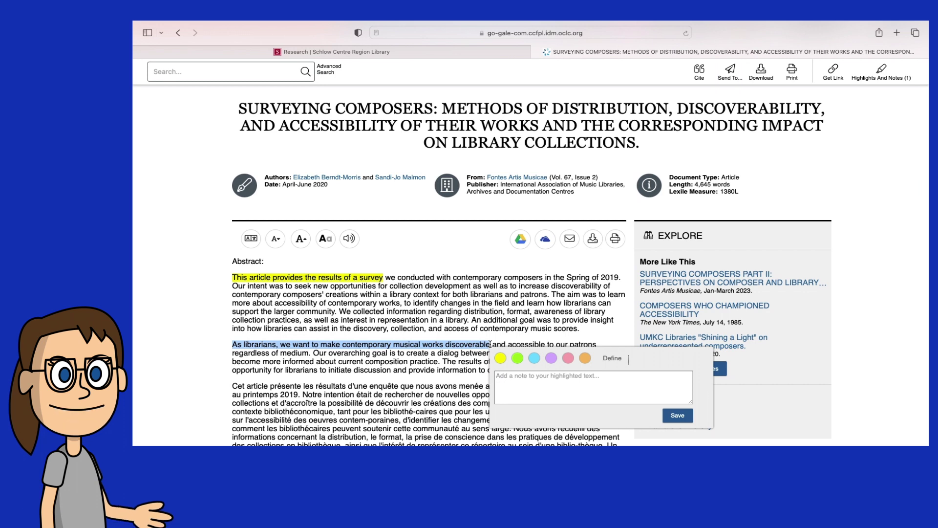
click(501, 359)
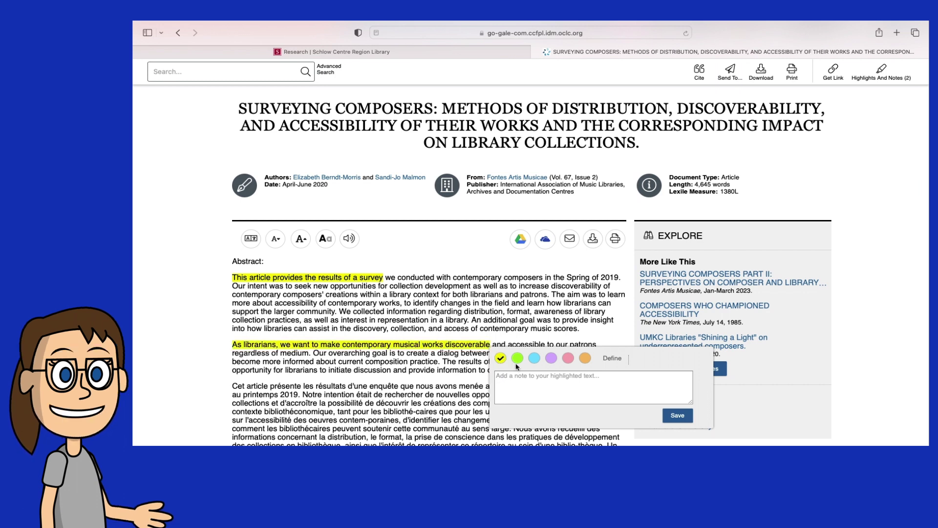
click(526, 383)
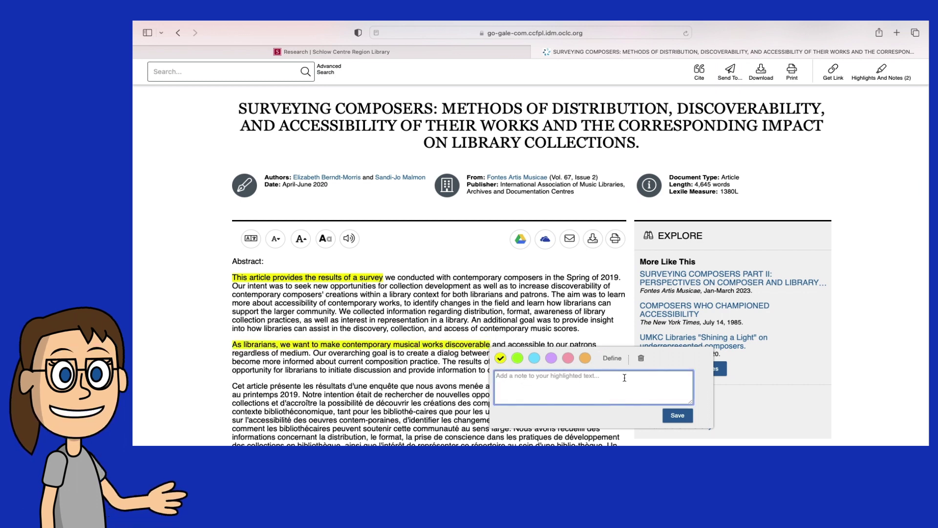
click(676, 415)
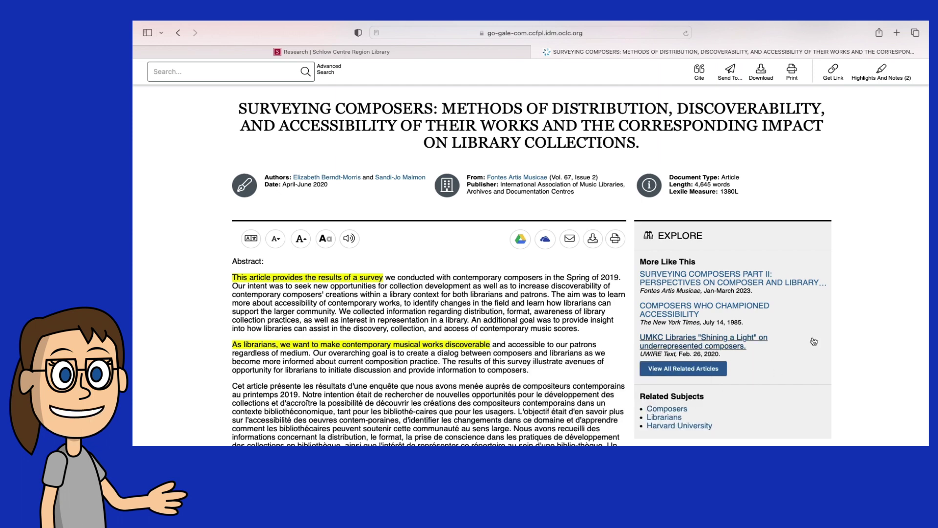
click(889, 79)
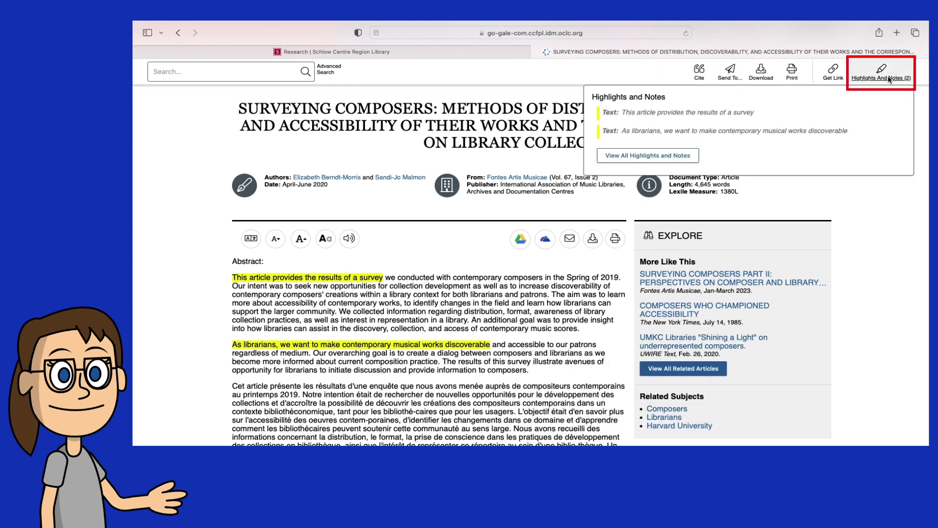
scroll(777, 137, down, 4)
scroll(777, 136, down, 2)
scroll(777, 135, up, 3)
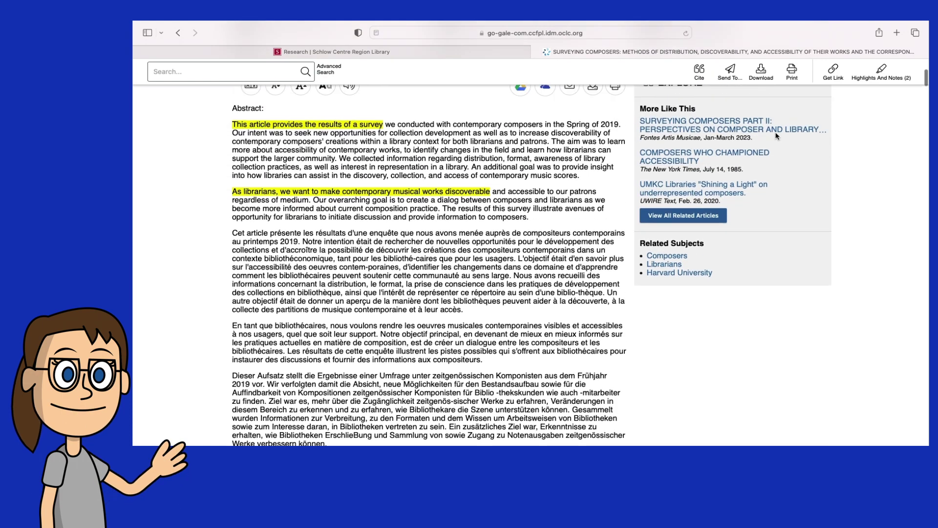
scroll(777, 136, up, 4)
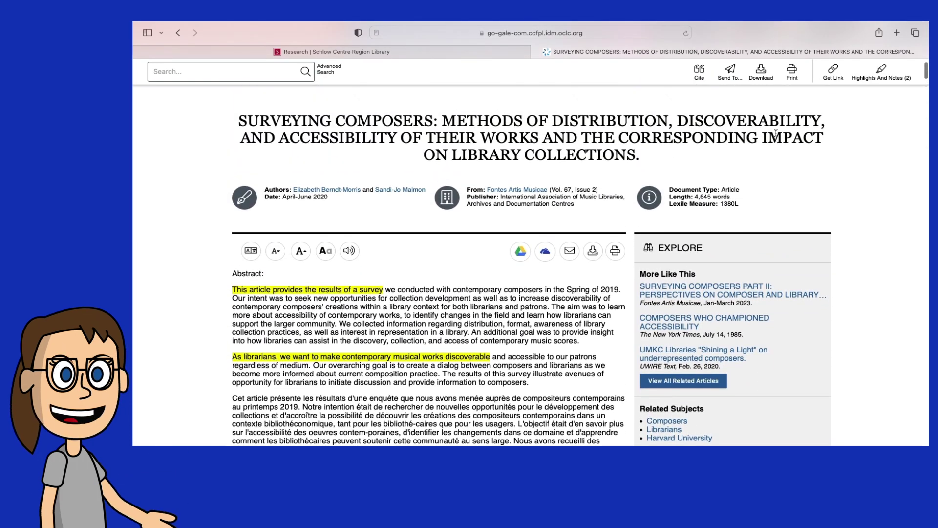
scroll(775, 133, down, 1)
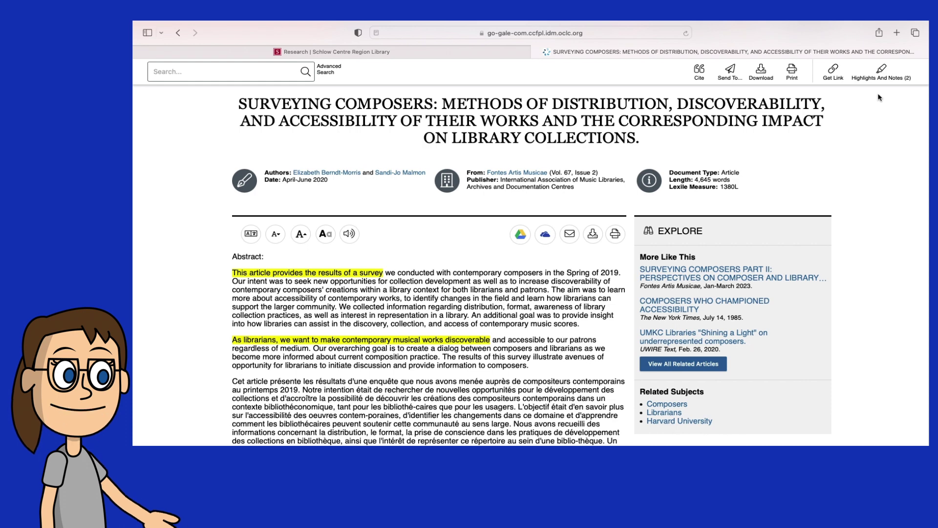
Compare the article's citation in MLA 9th, APA 7th, Chicago 17th and Harvard styles, return to MLA 9th, and close the citation tools
click(700, 79)
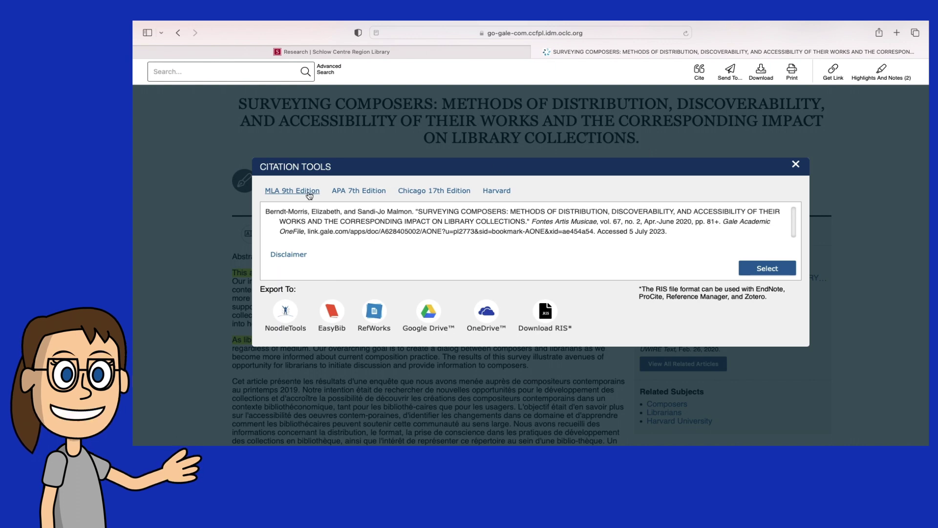
click(364, 194)
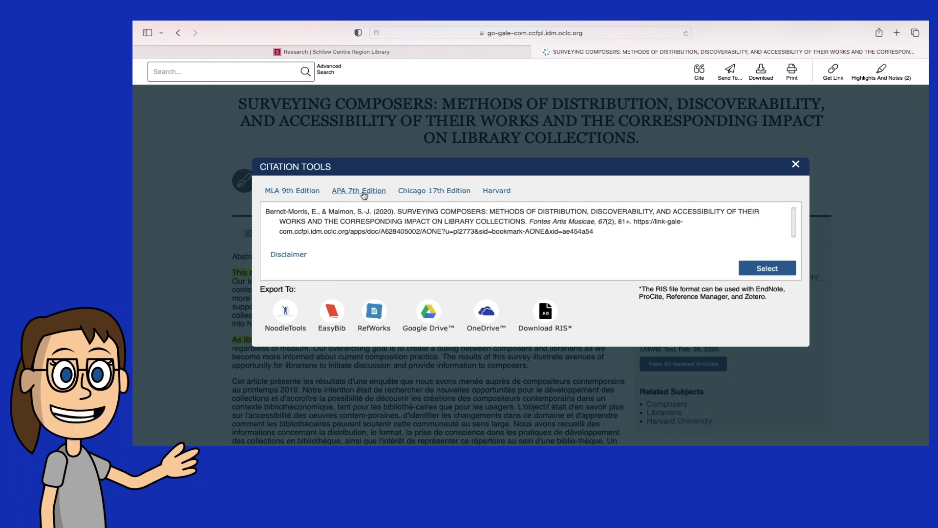
click(420, 191)
click(485, 193)
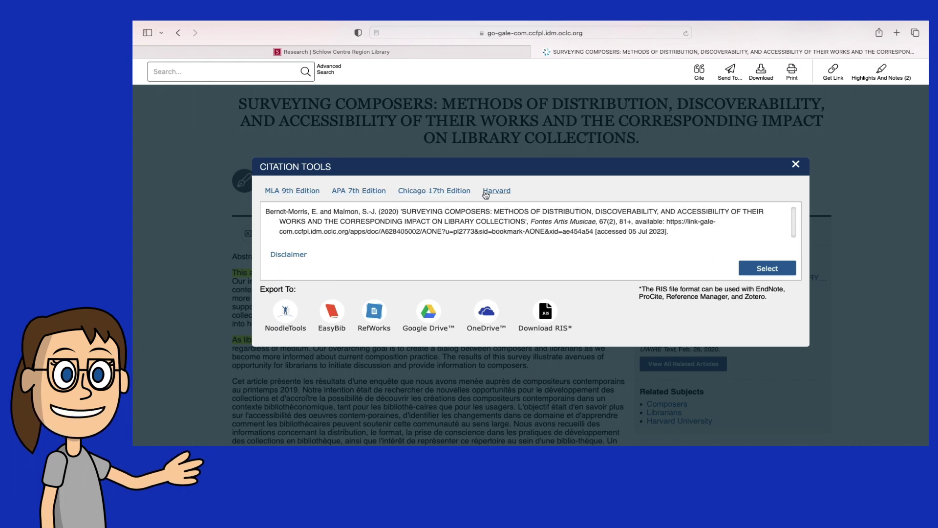
click(309, 191)
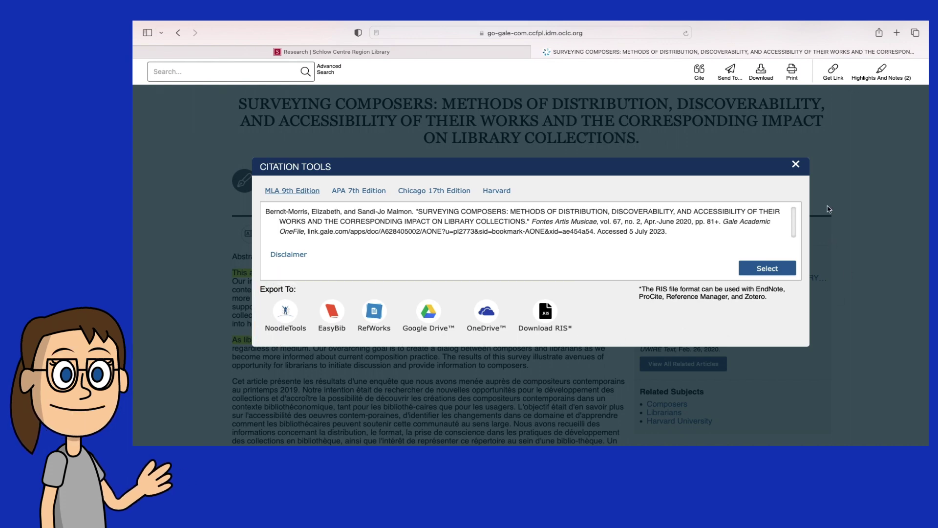
click(796, 165)
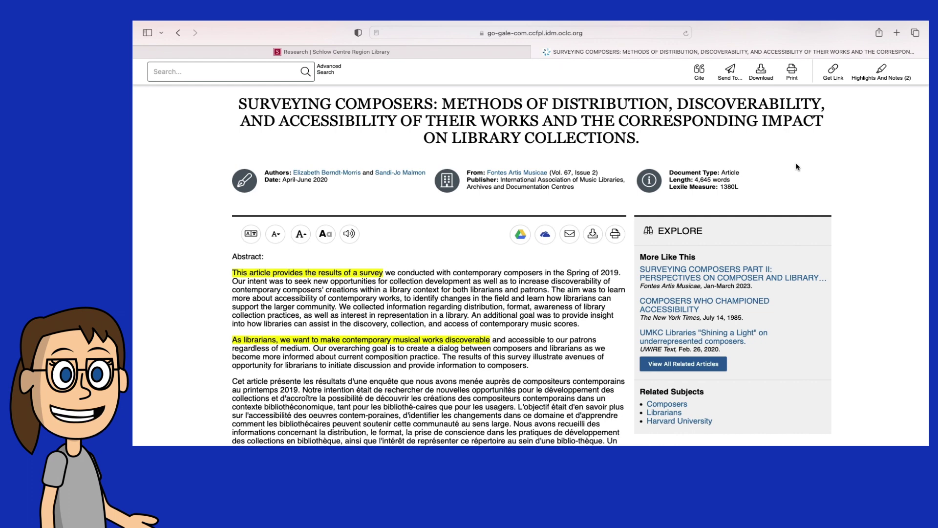
Return from the article to the Gale Academic OneFile home page
scroll(451, 129, up, 3)
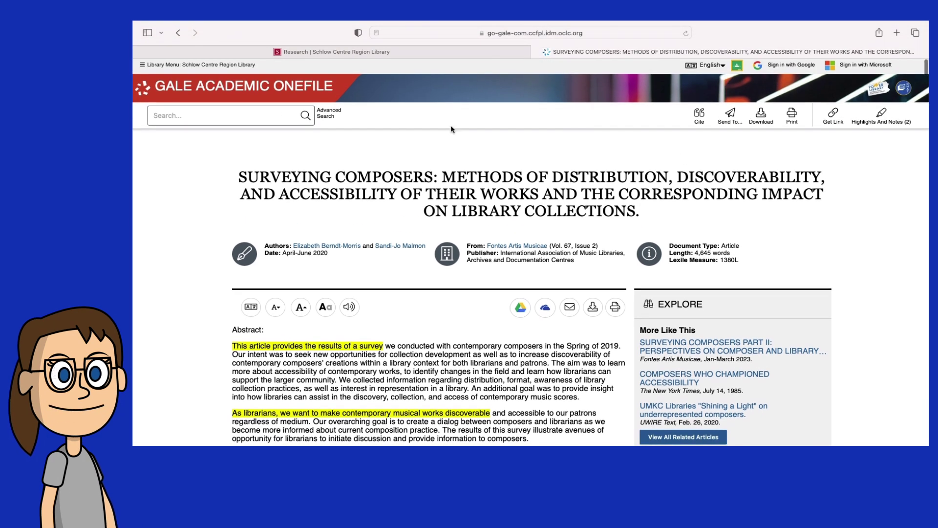
click(320, 89)
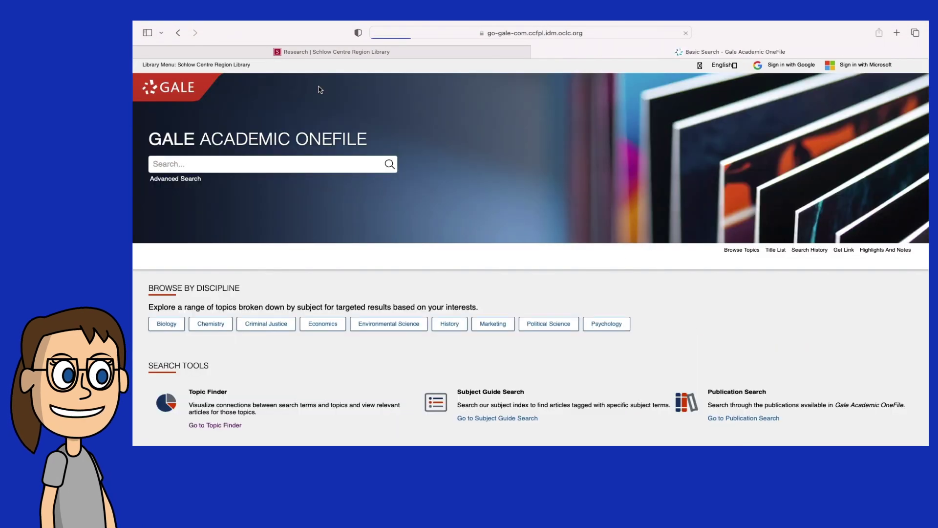